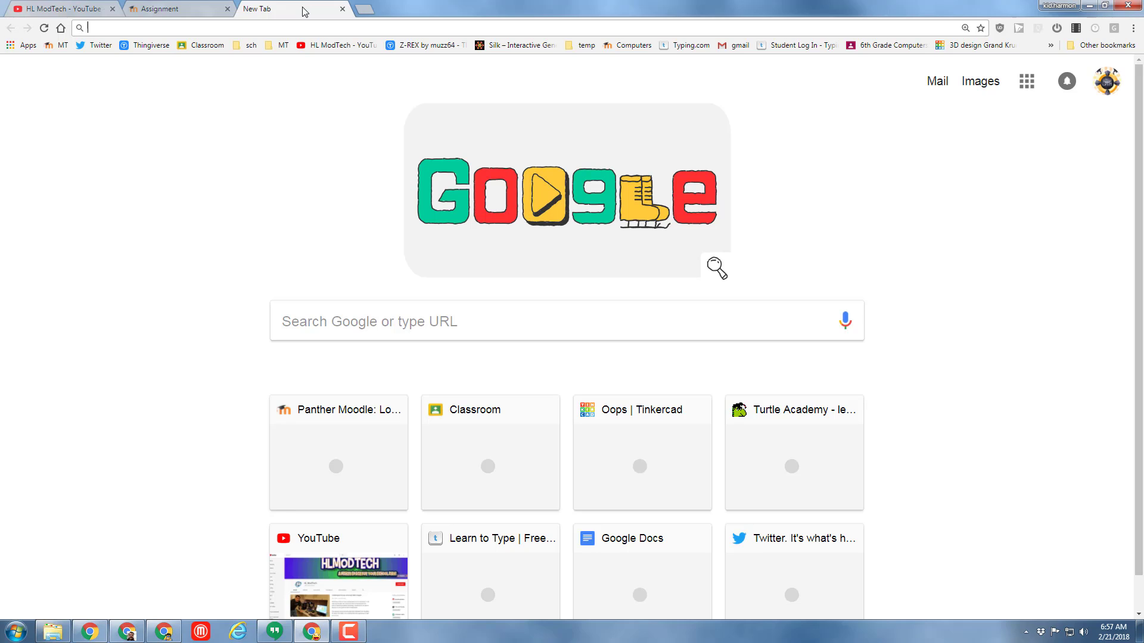
Step: Search Google for "awesome screenshot" and open the Chrome Web Store listing for Awesome Screenshot: Screen Video Recorder
click(319, 317)
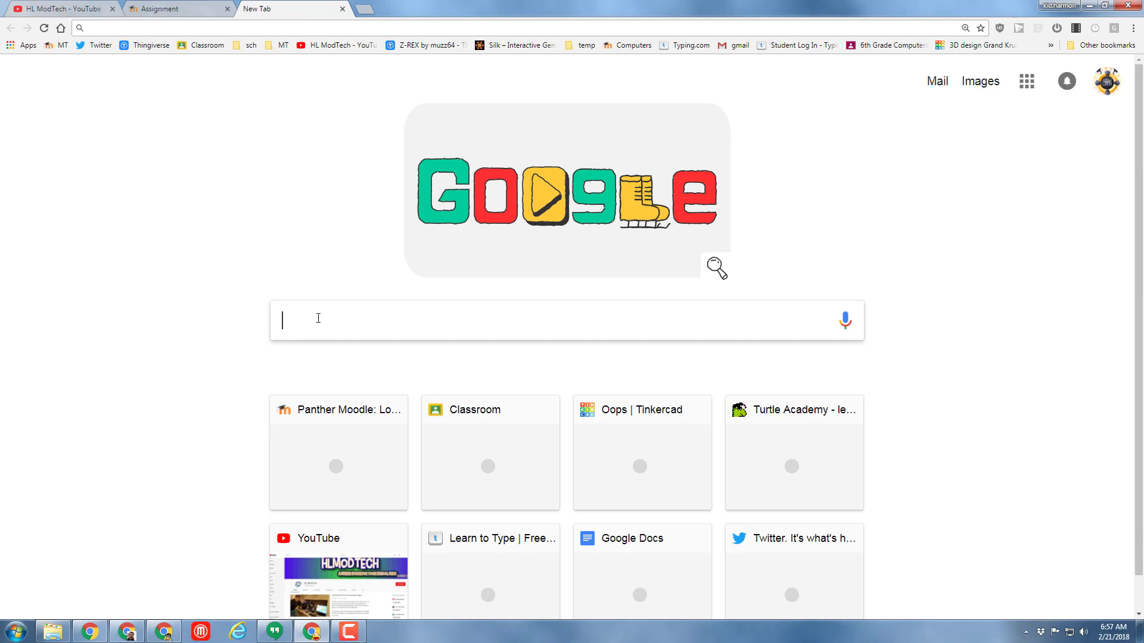
text(awesome)
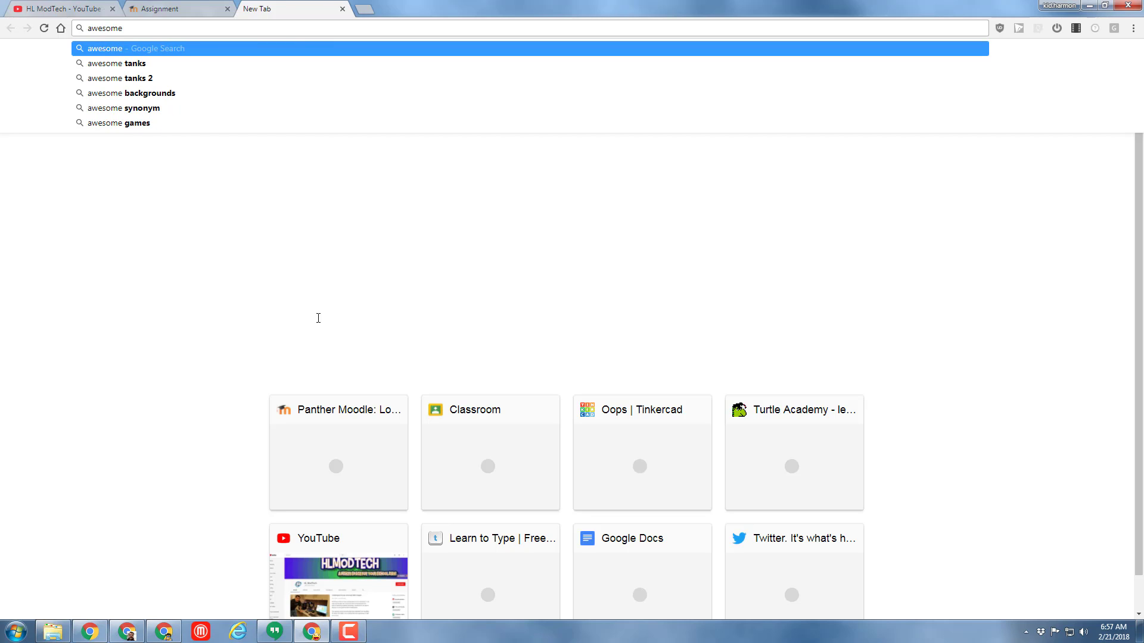
text( sc)
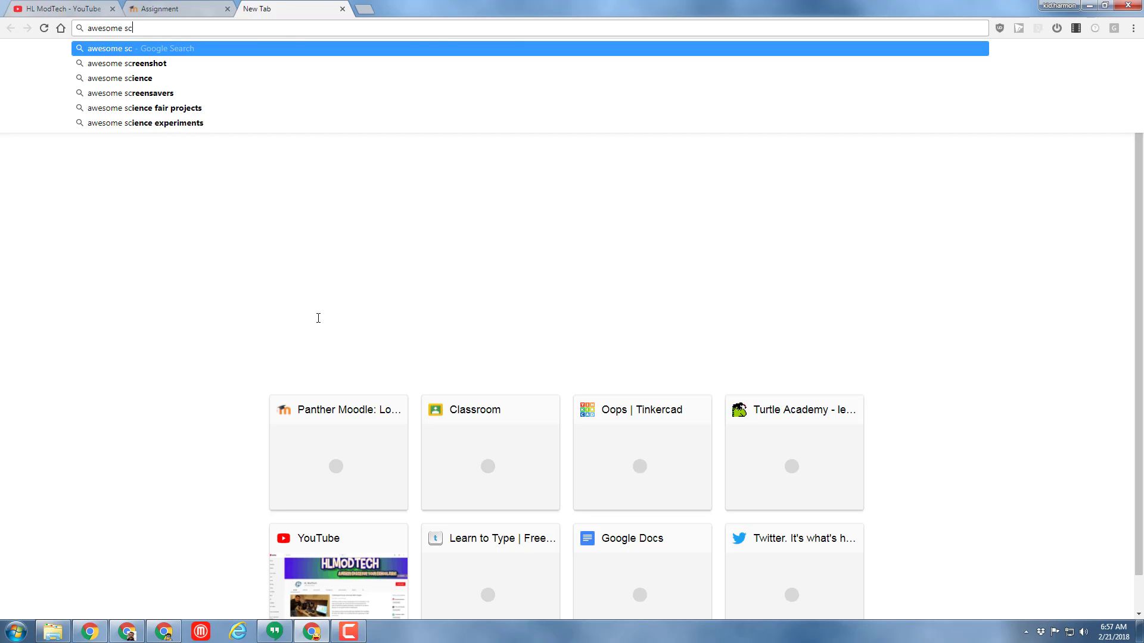
key(Down)
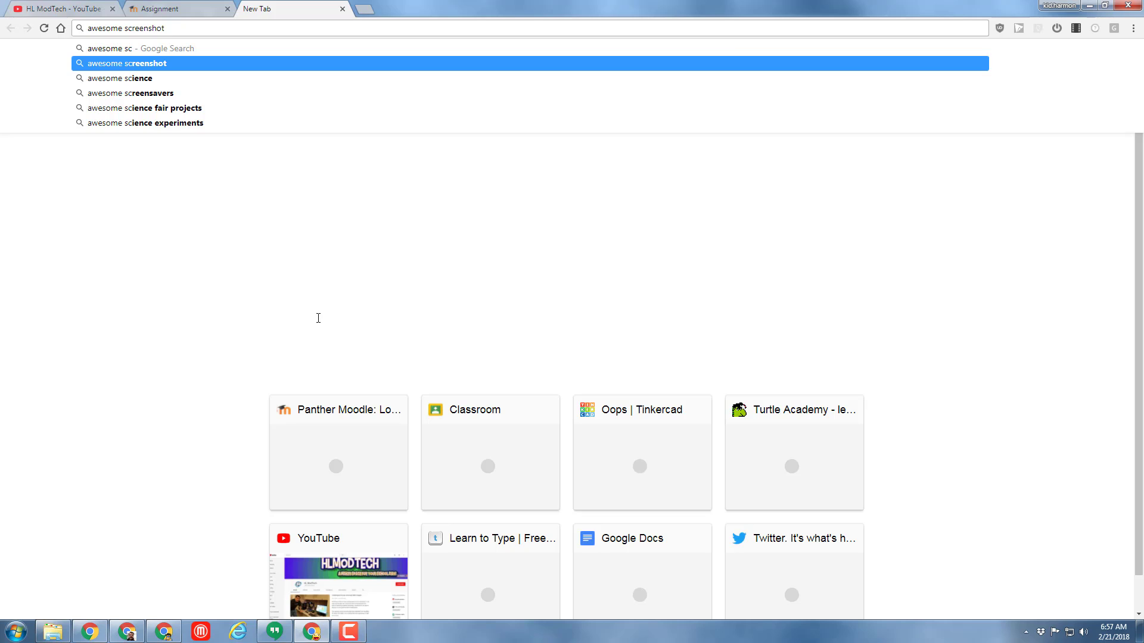
key(Return)
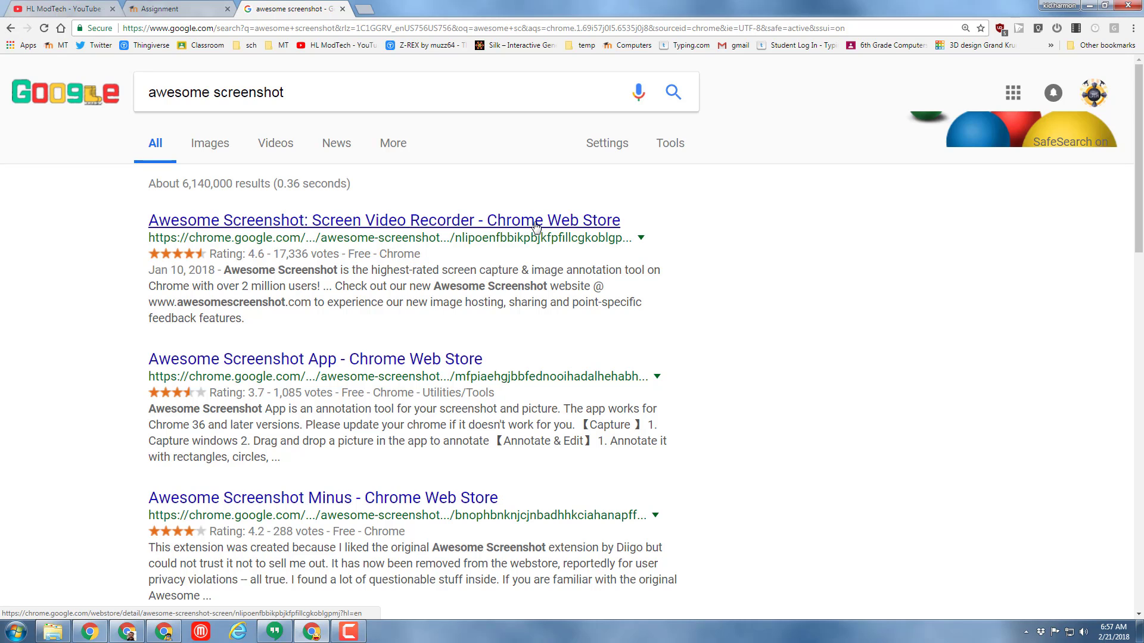
click(267, 222)
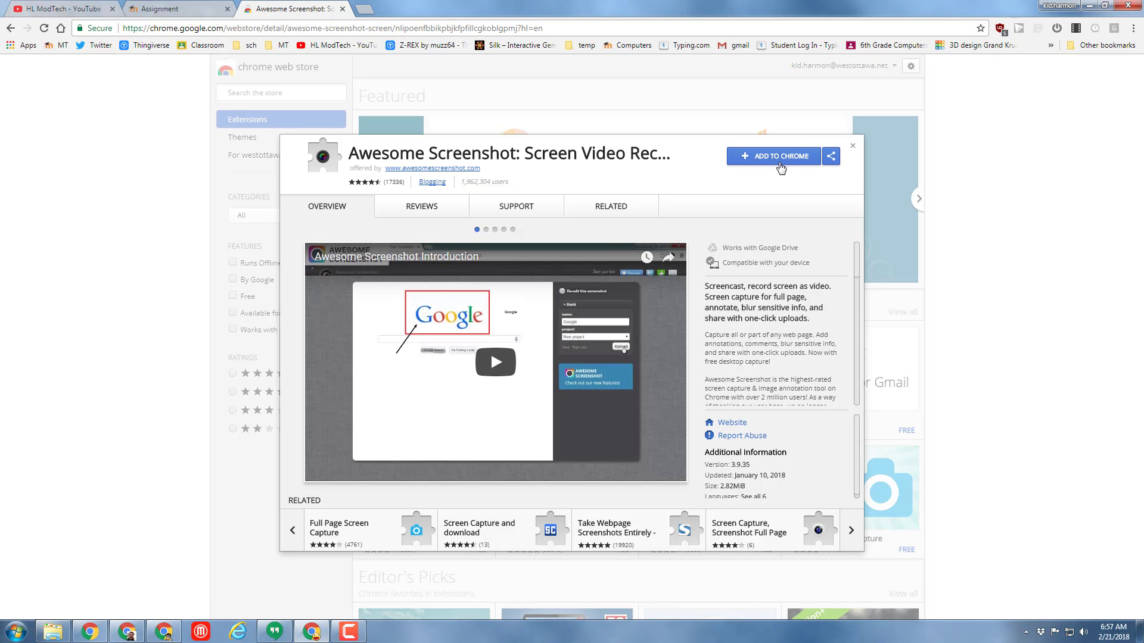
Step: Add the Awesome Screenshot extension to Chrome, then close its listing and the web store page
click(772, 157)
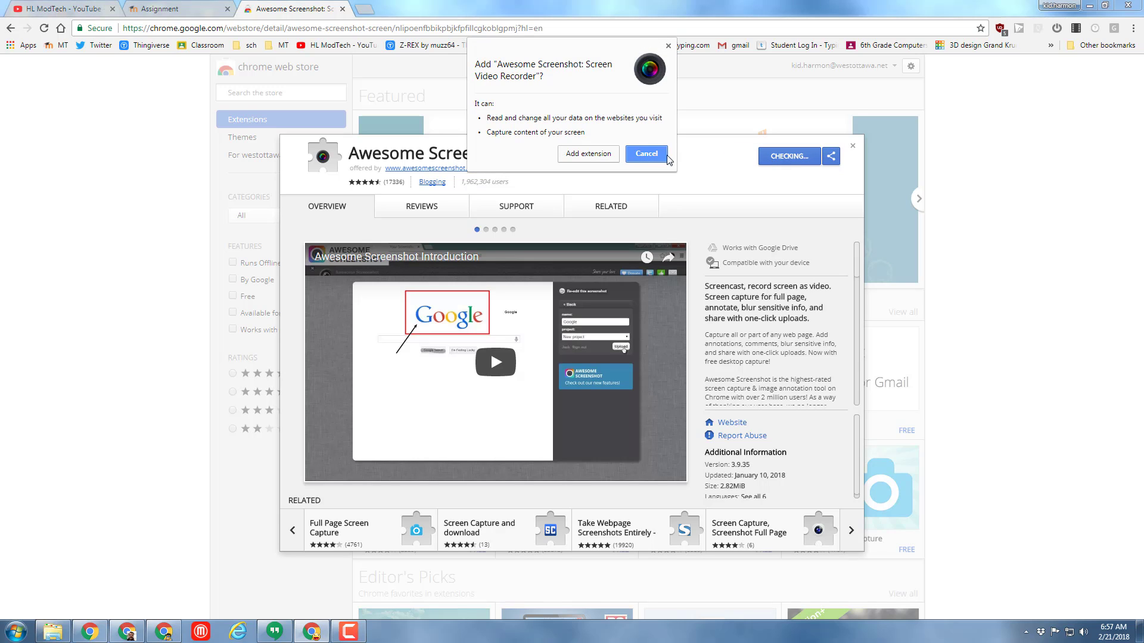
click(588, 154)
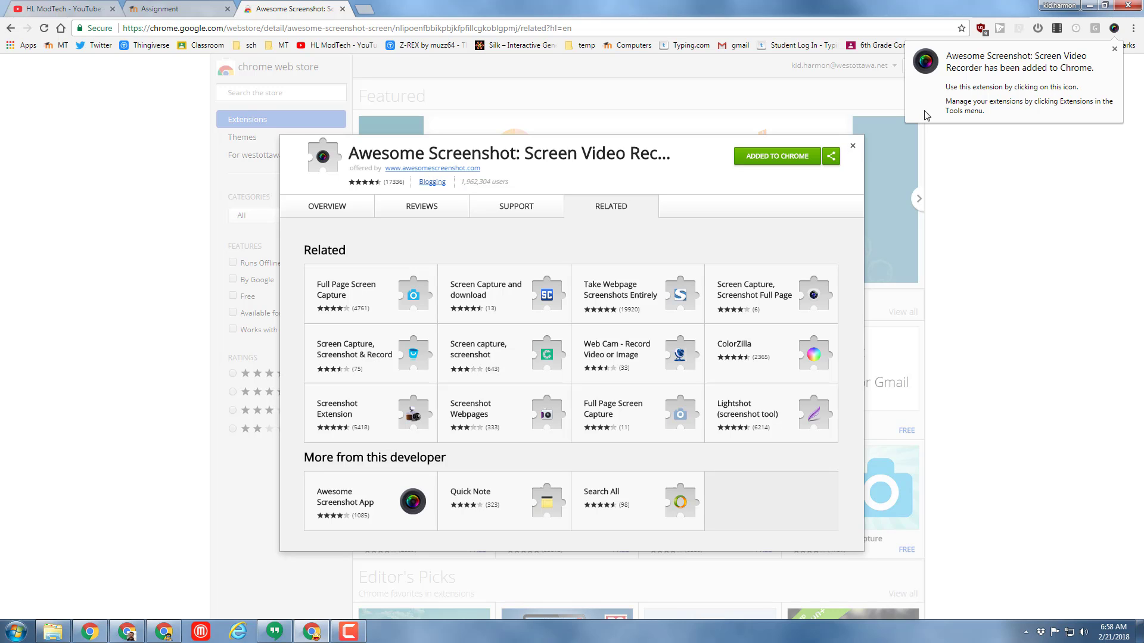
click(1001, 132)
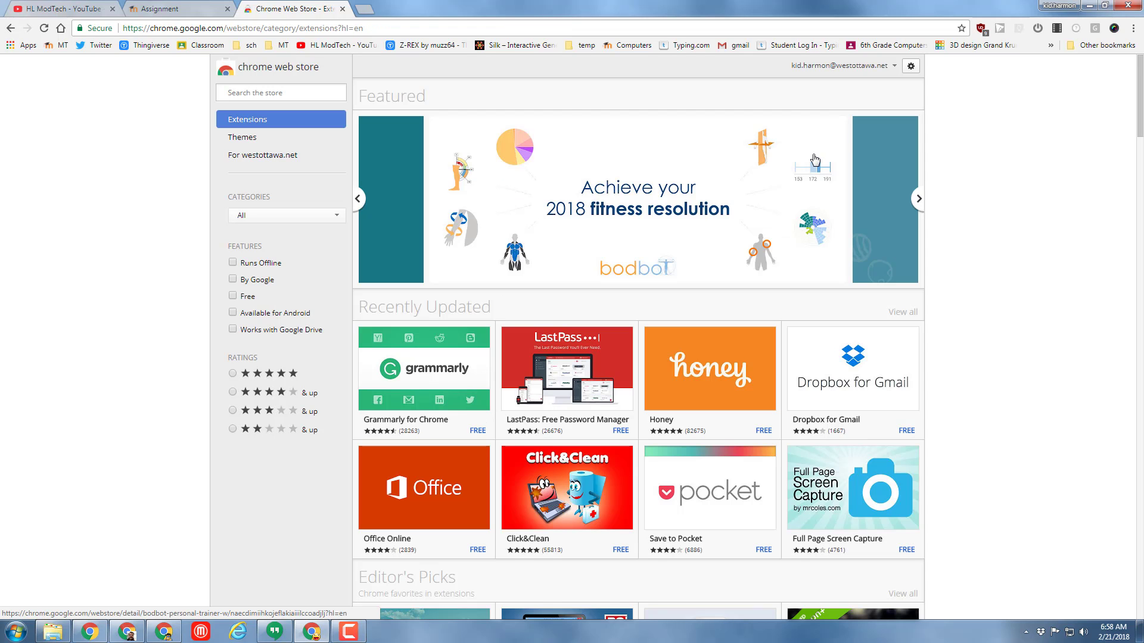
click(344, 10)
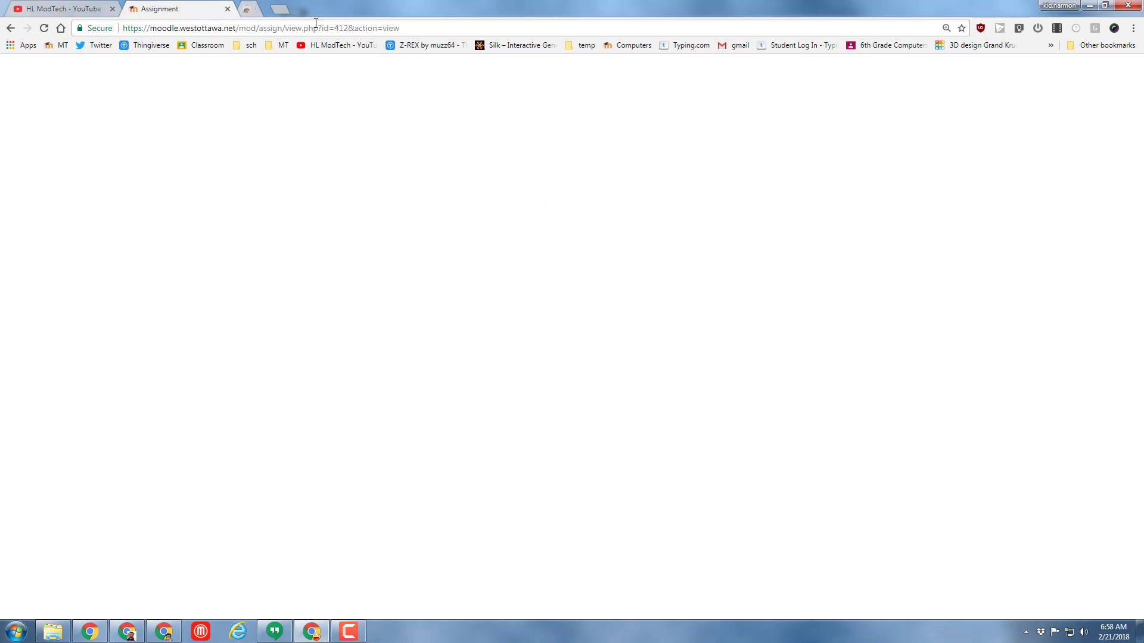
Step: Search Google for "nimbus" in a new tab and open the Nimbus Screenshot & Screen Video Recorder store listing
click(249, 10)
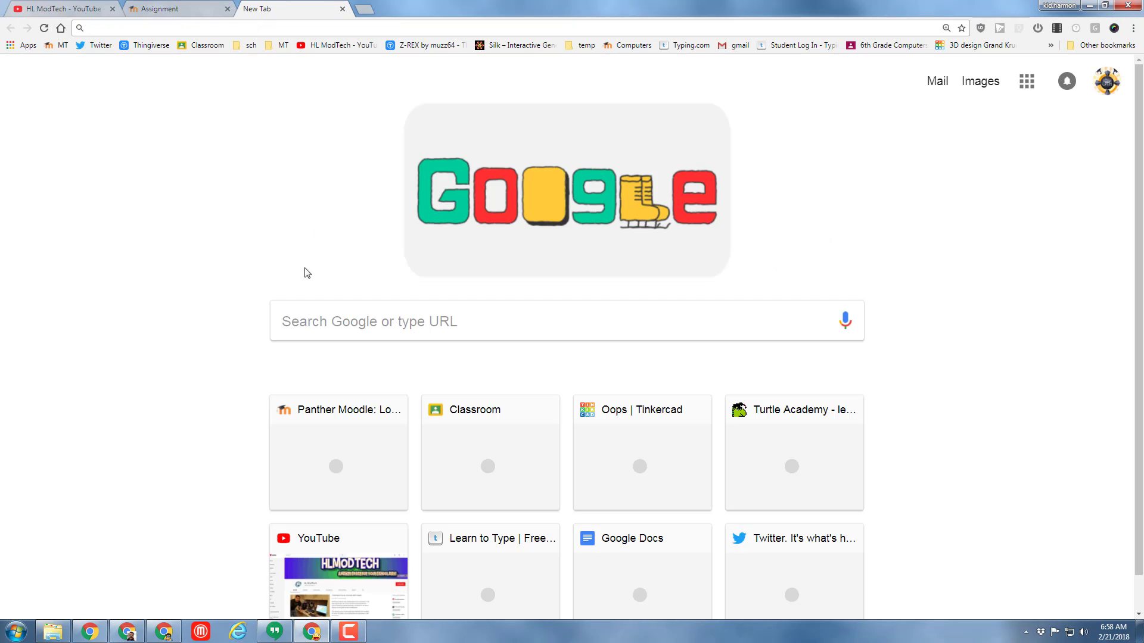
click(328, 324)
text(nimbus)
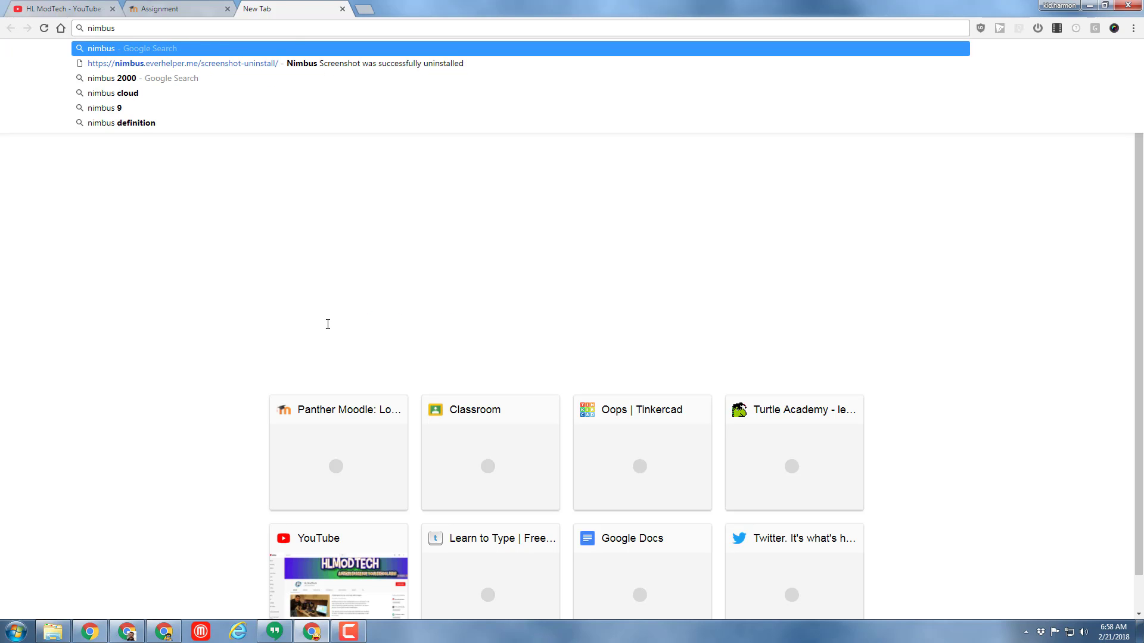
key(Return)
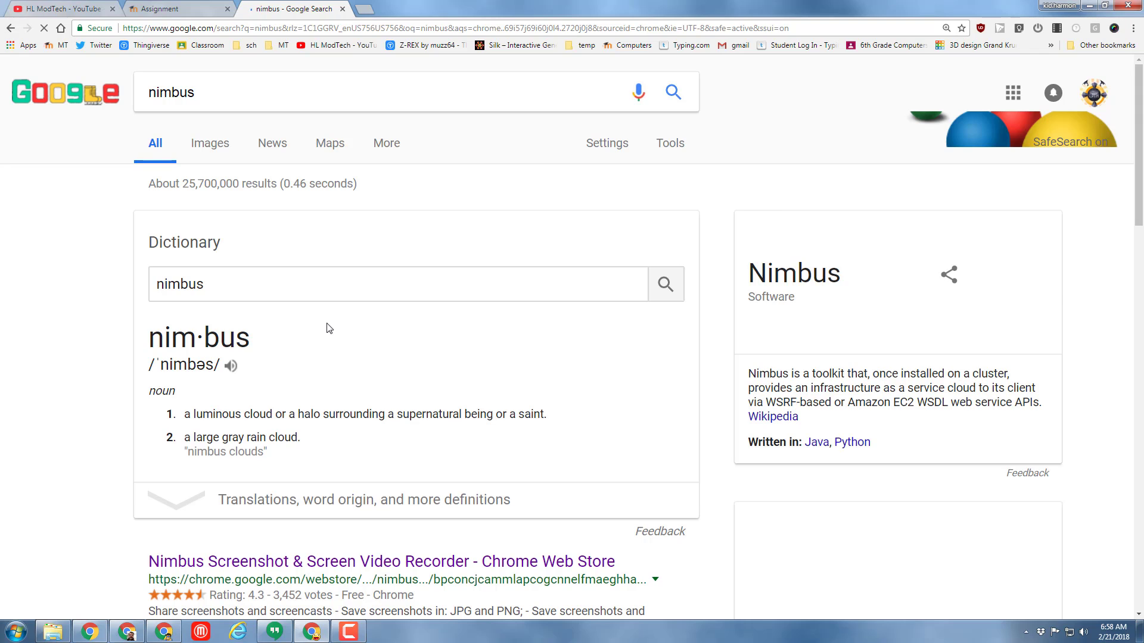
scroll(301, 400, down, 3)
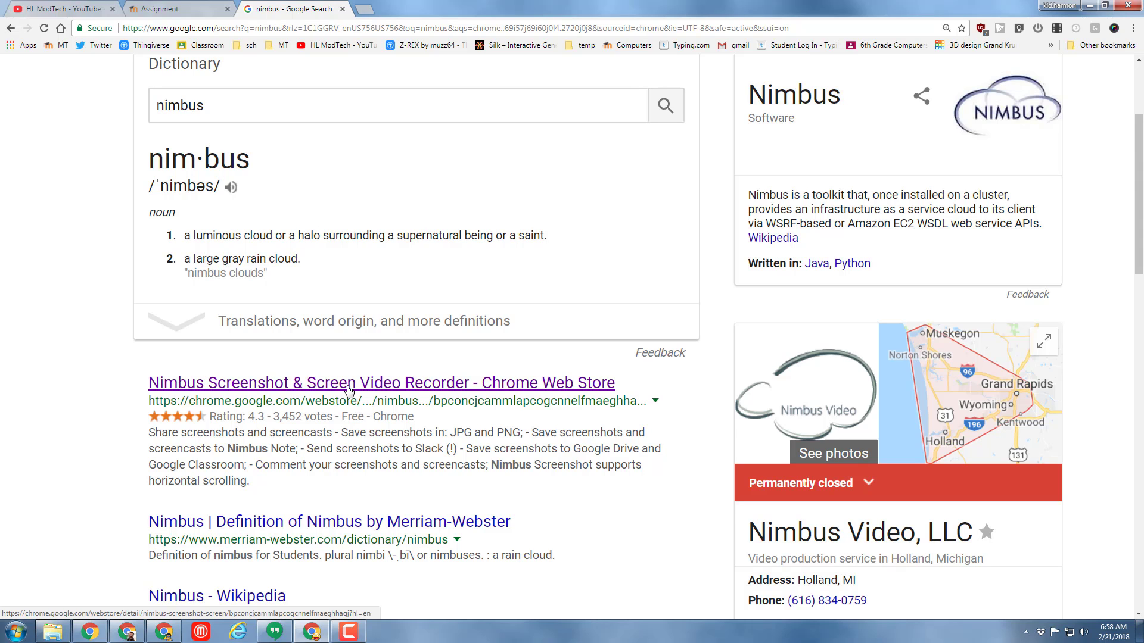
click(349, 388)
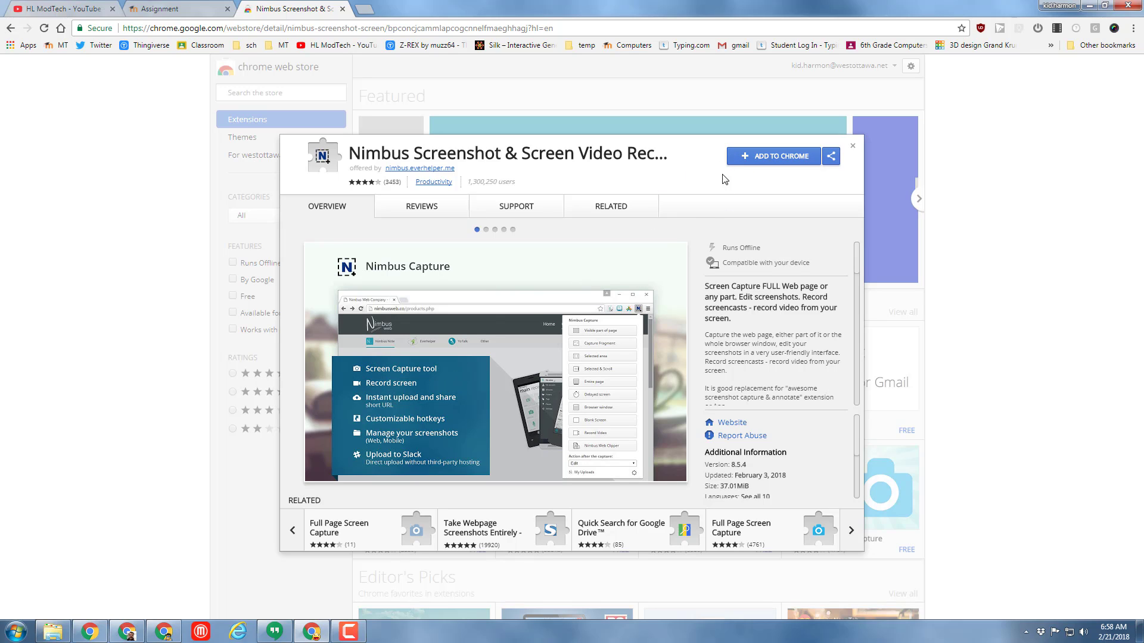
Step: Add the Nimbus Screenshot extension to Chrome and close its welcome page and store listing
click(759, 158)
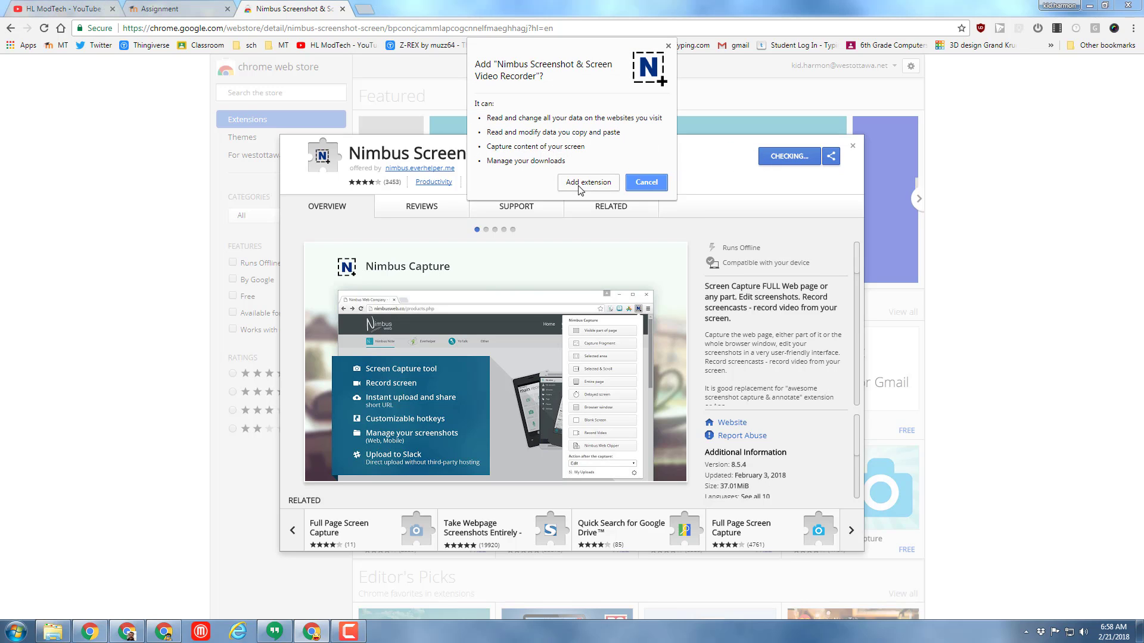
click(580, 186)
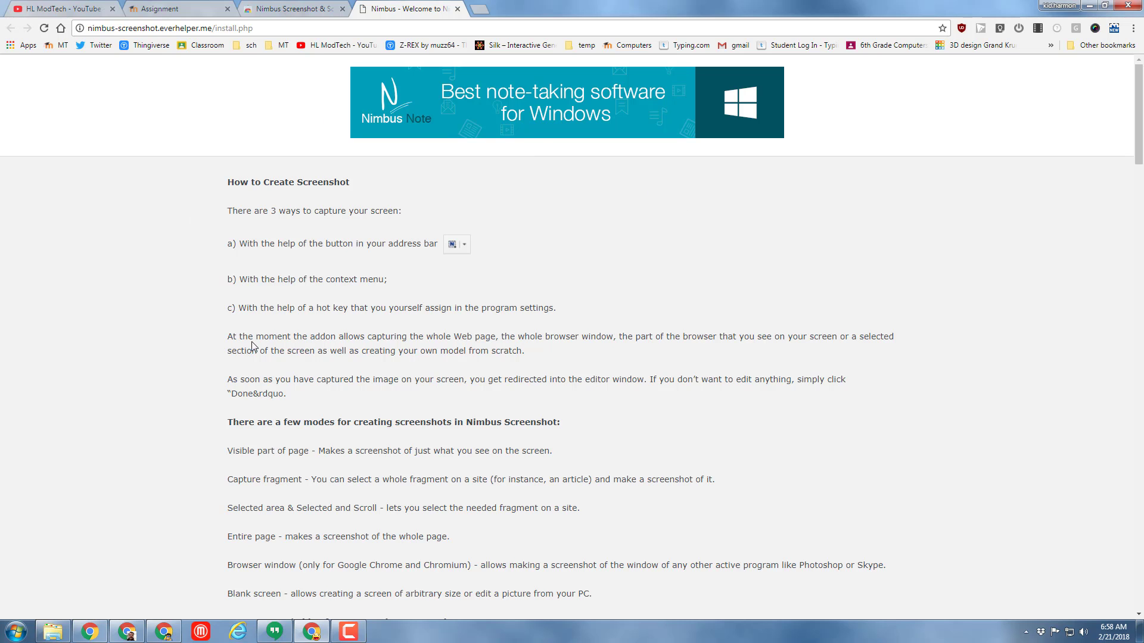
scroll(252, 345, down, 5)
scroll(419, 229, up, 3)
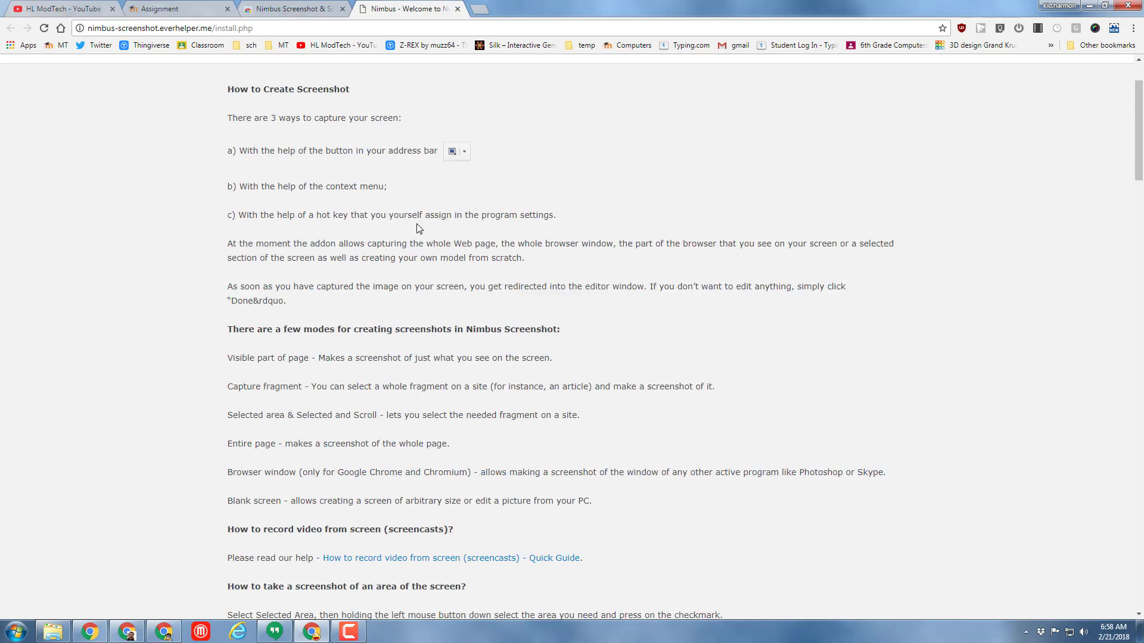
click(458, 9)
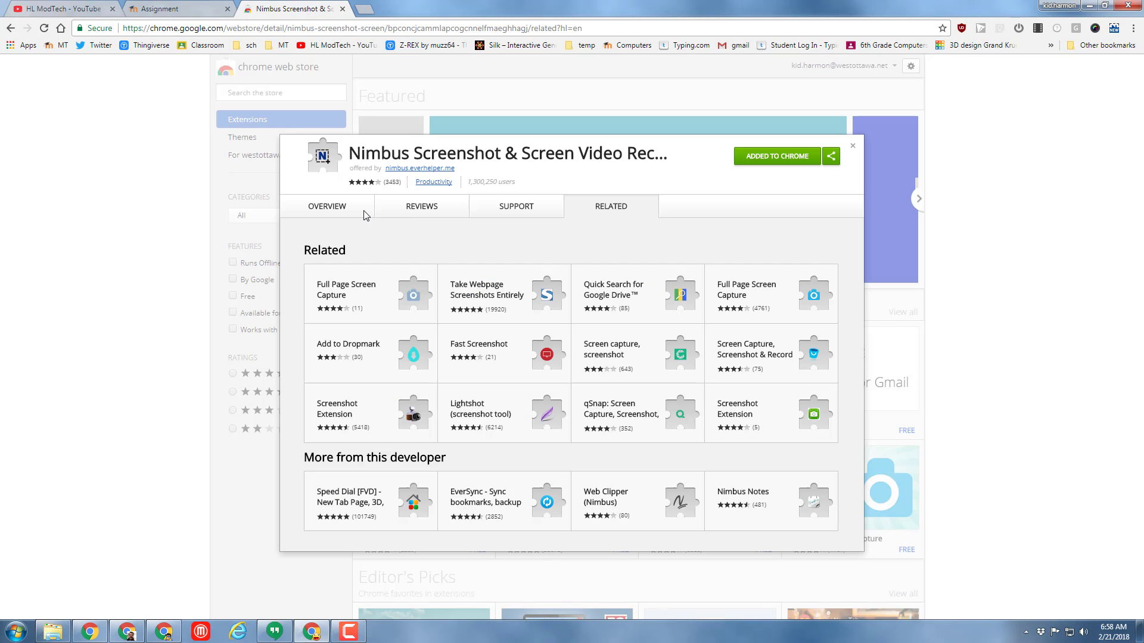
click(853, 148)
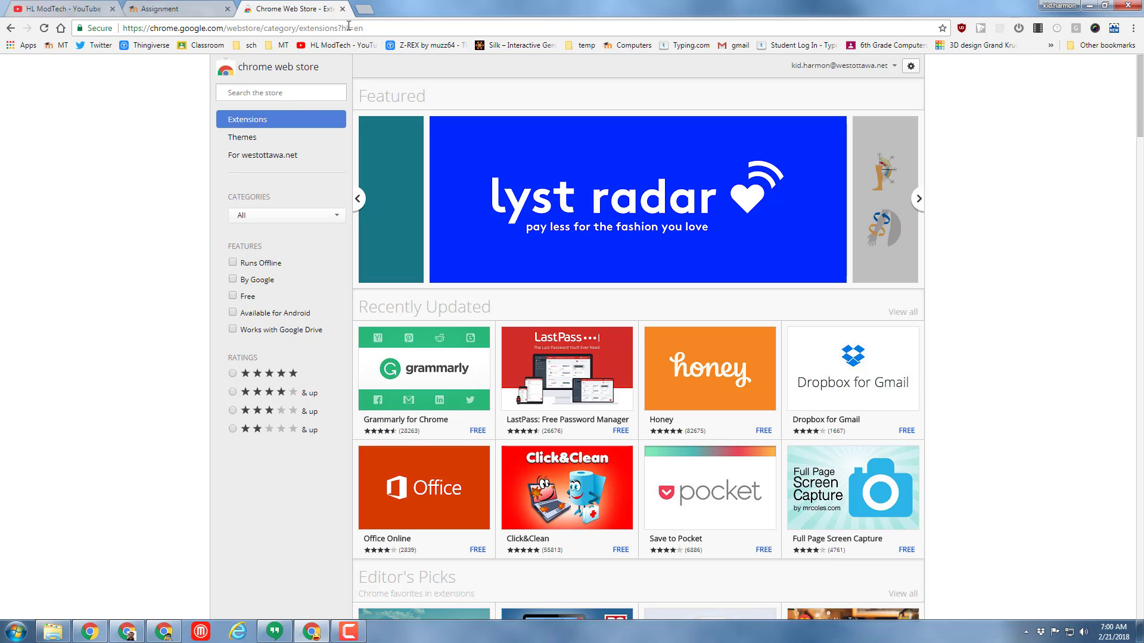
Step: Go to google.com and run a Google Images search for "cats"
click(375, 24)
text(google.com)
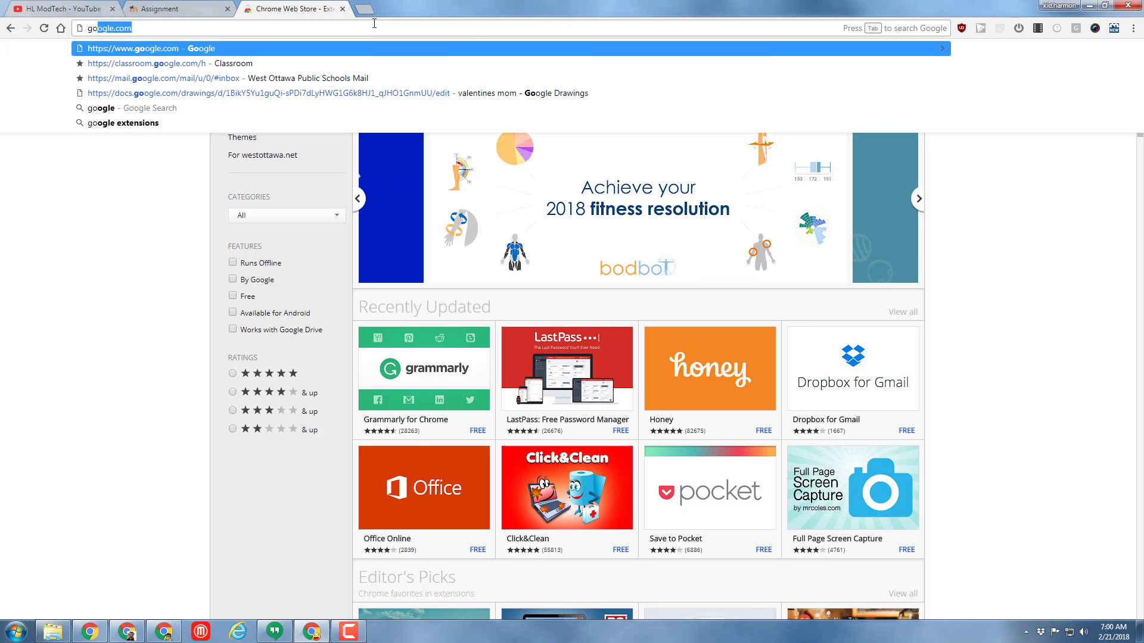
key(Return)
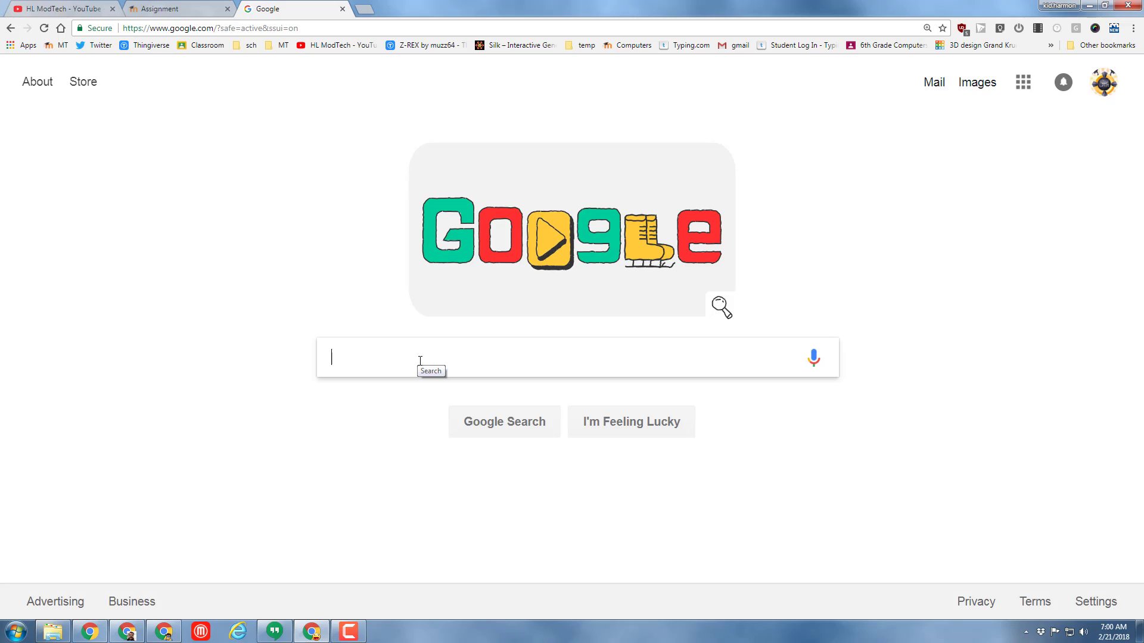
click(975, 85)
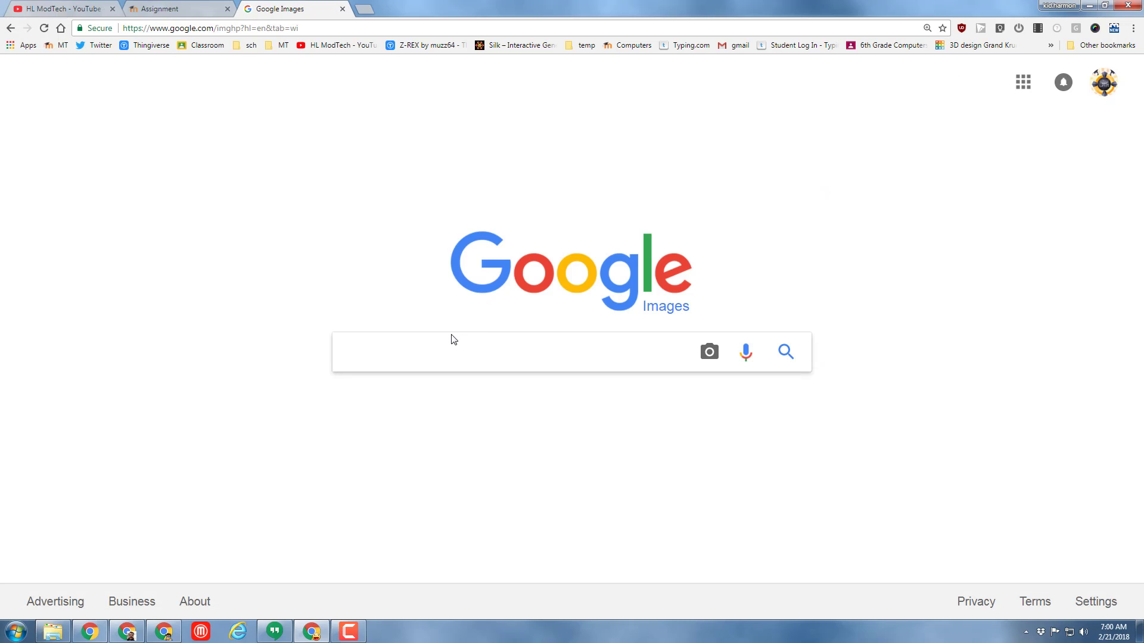
text(cats)
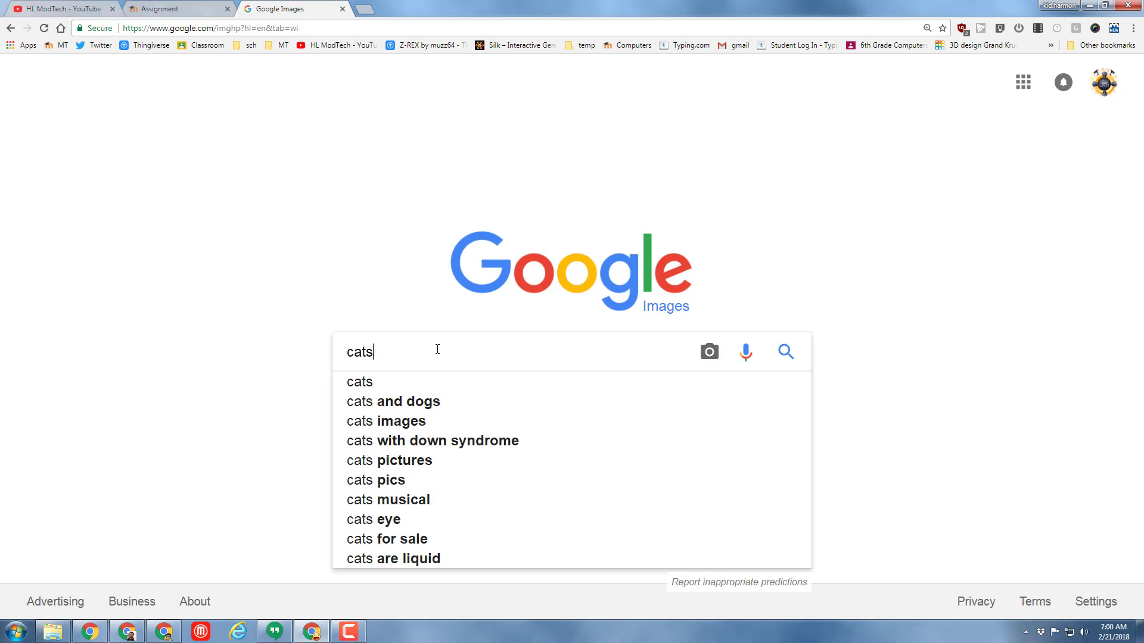
key(Return)
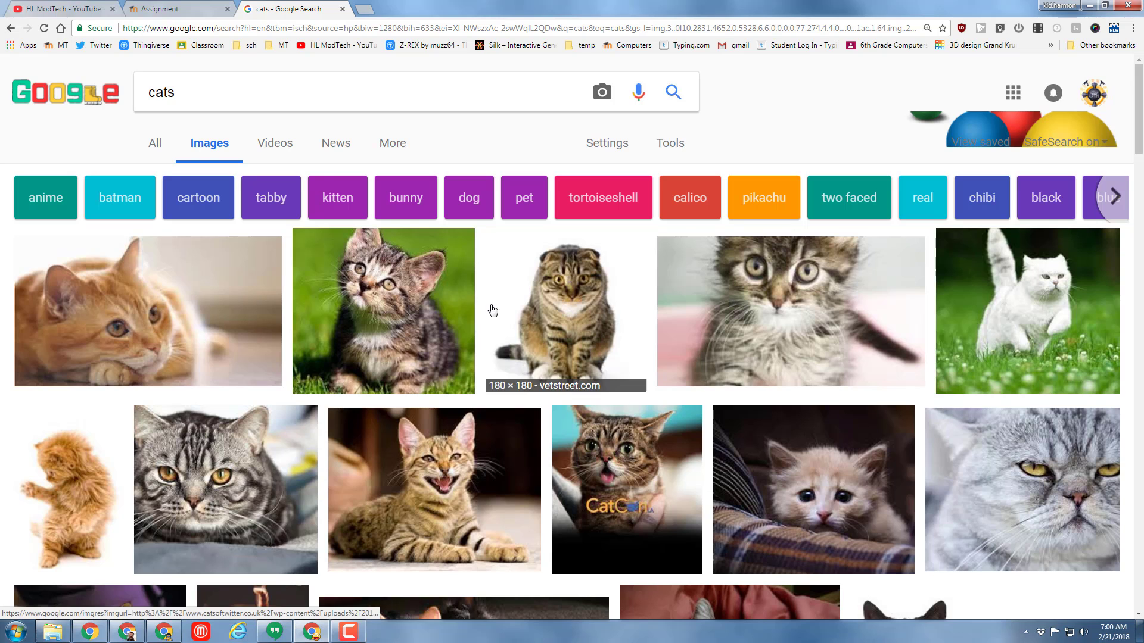
Step: Open the preview of the open-mouthed tabby cat from catster.com and dismiss the Nimbus release notes page
scroll(485, 300, down, 1)
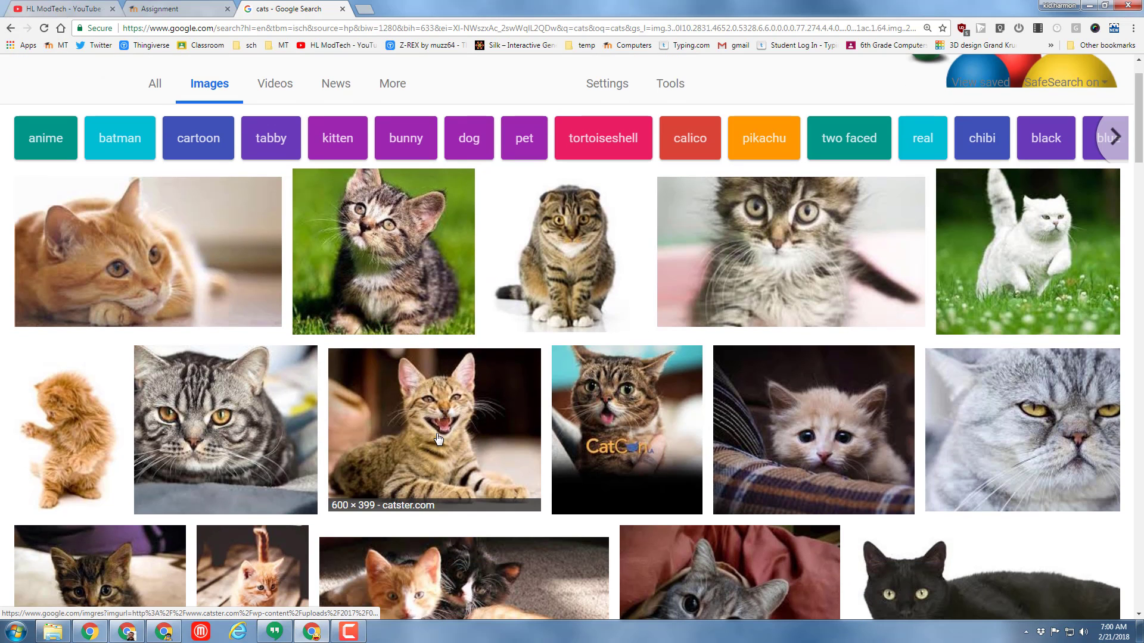
click(486, 439)
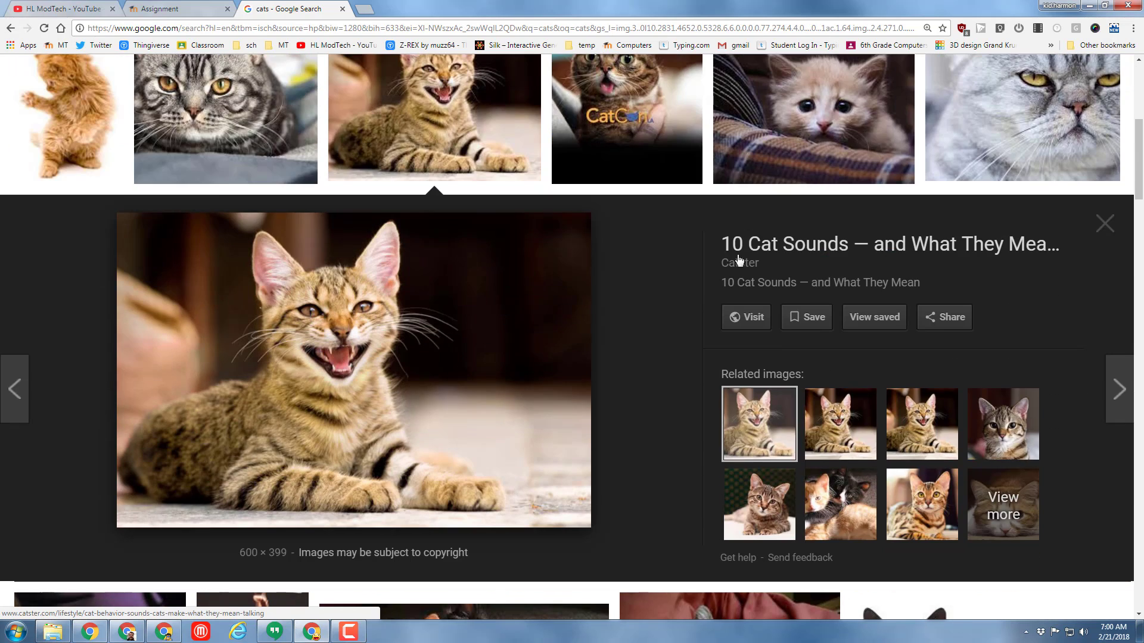
click(1113, 30)
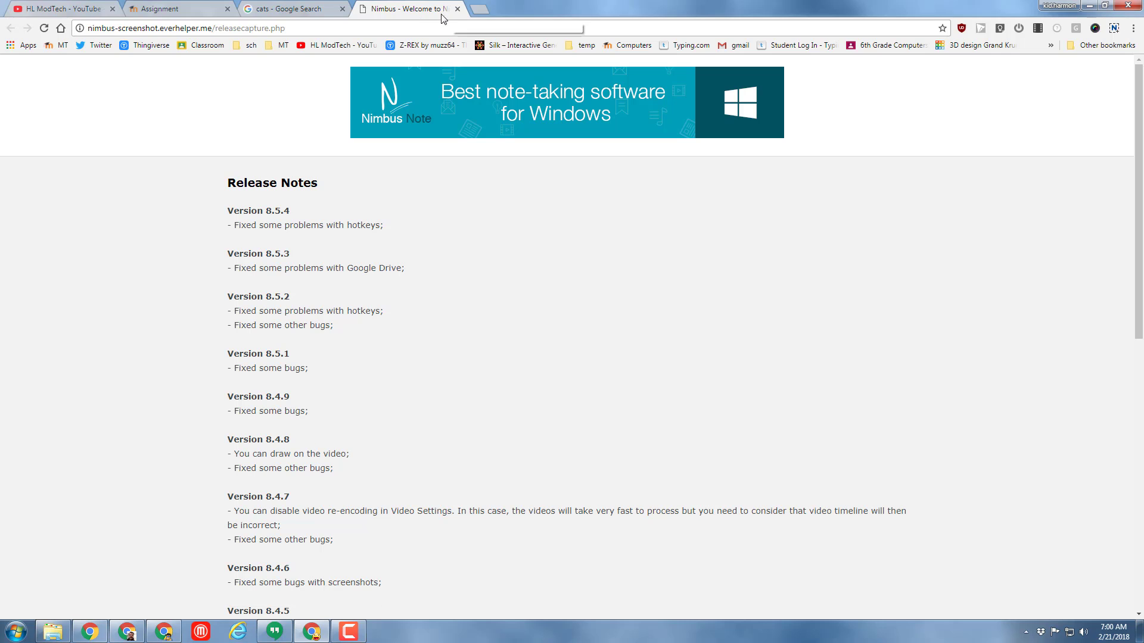
click(457, 8)
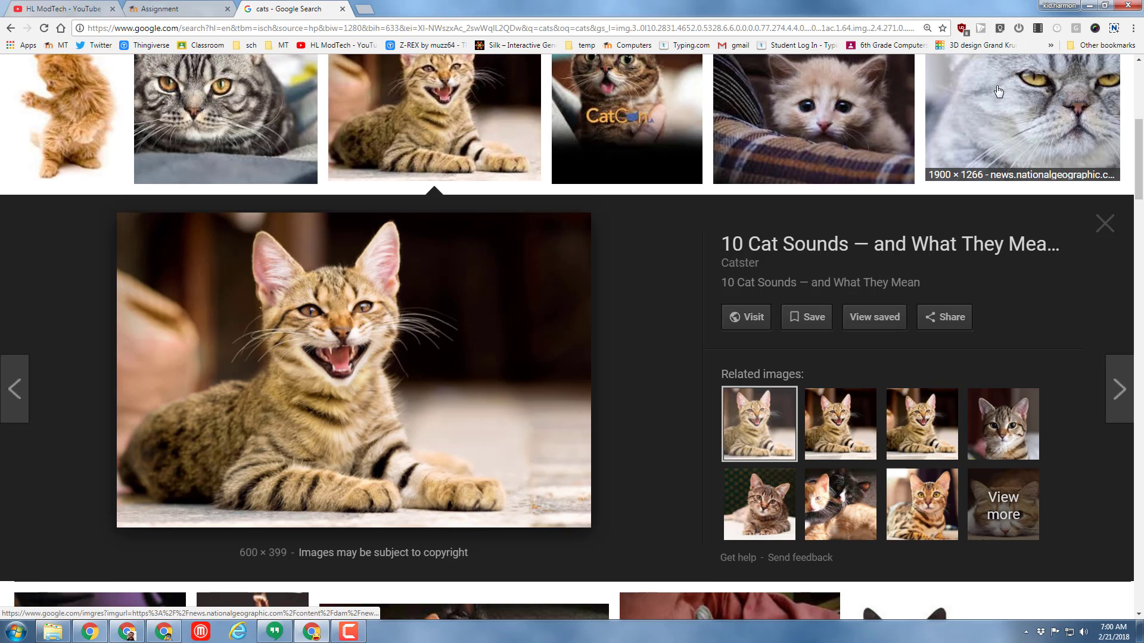
Step: Capture a selected area of about 668 x 468 around the previewed cat with Nimbus and open it for editing
click(1114, 28)
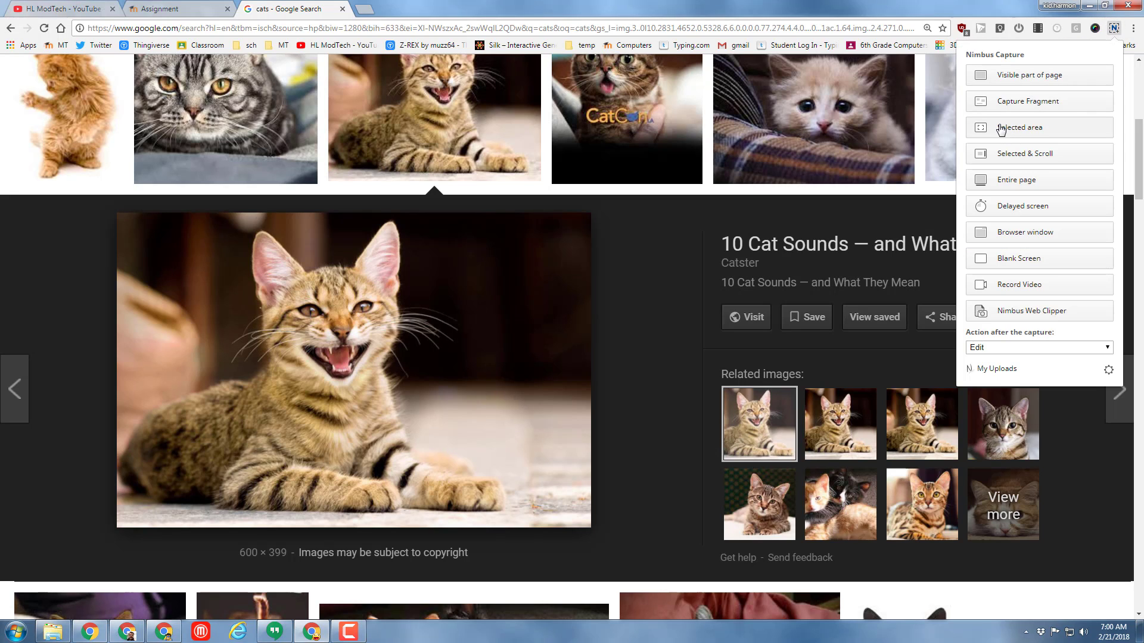
click(1005, 130)
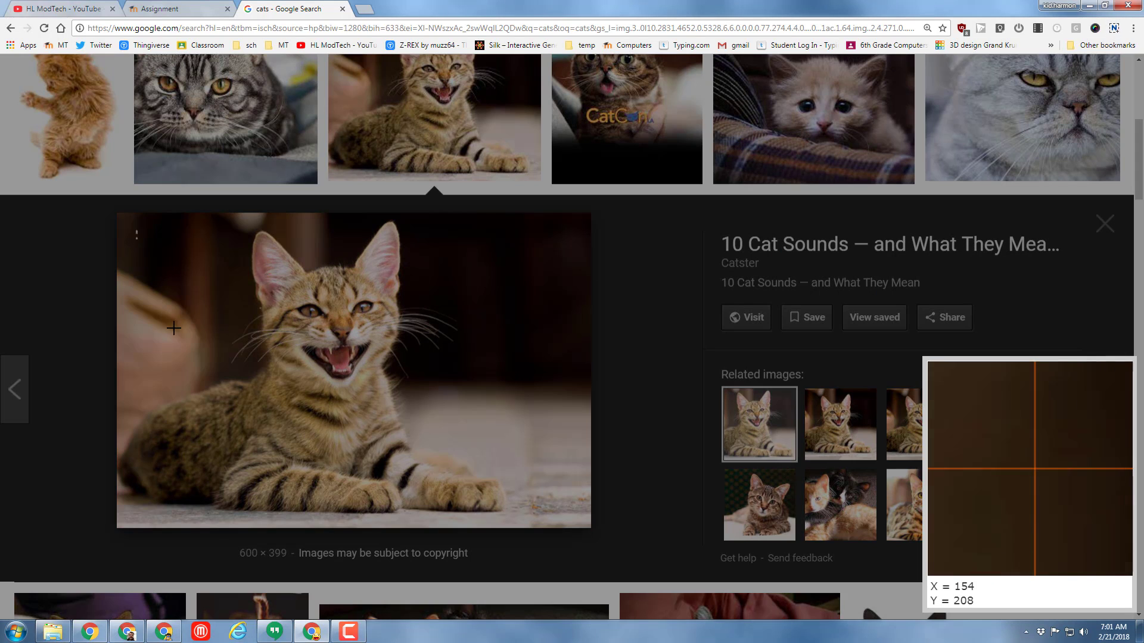
mouse_move(136, 227)
mouse_down()
mouse_move(298, 443)
mouse_move(422, 491)
mouse_move(534, 505)
mouse_up()
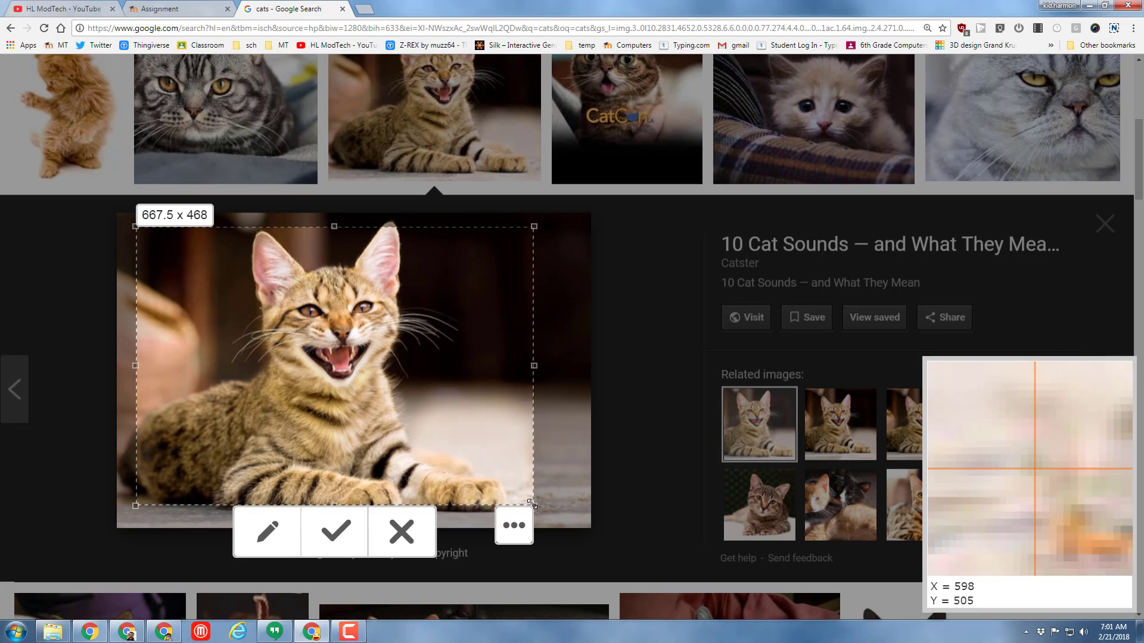
click(269, 536)
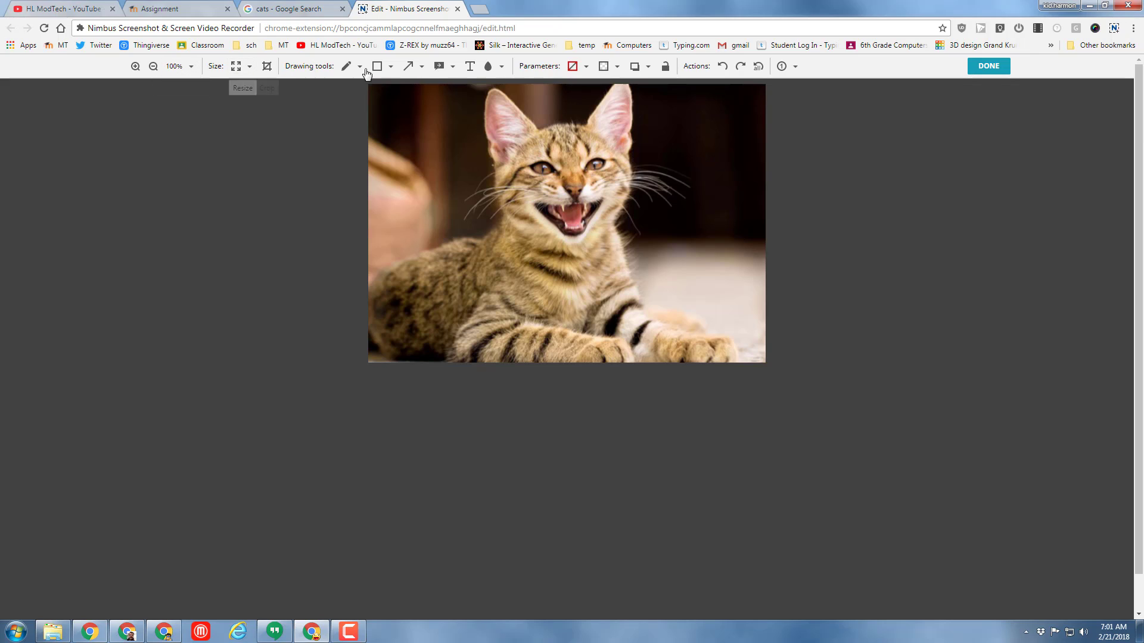
Step: Add the text "meow" beside the cat's chest, above its front paws, in the captured image
click(470, 66)
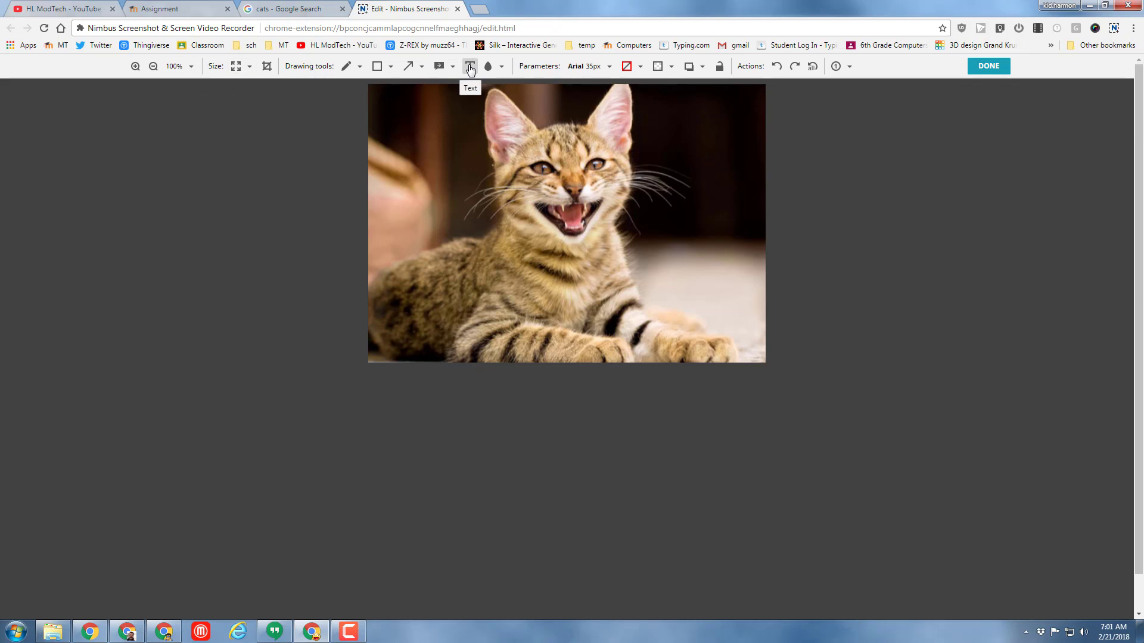
click(652, 279)
text(meow)
click(506, 278)
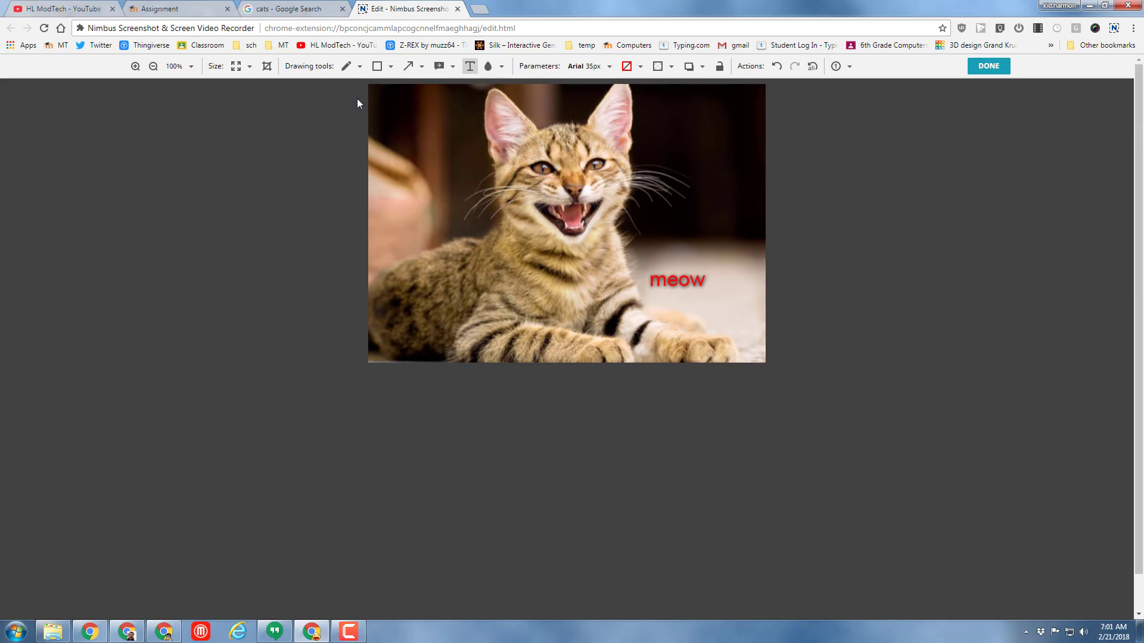
Step: Draw a red arrow from the "meow" text up to the cat's mouth
click(408, 66)
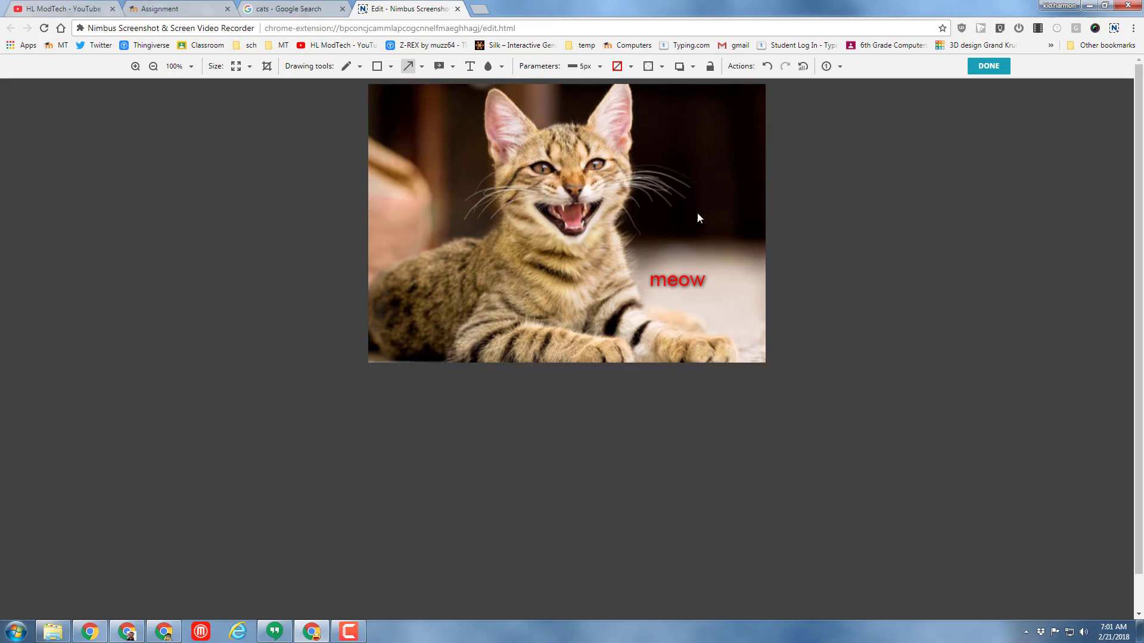
drag(656, 231, 609, 218)
drag(691, 235, 647, 272)
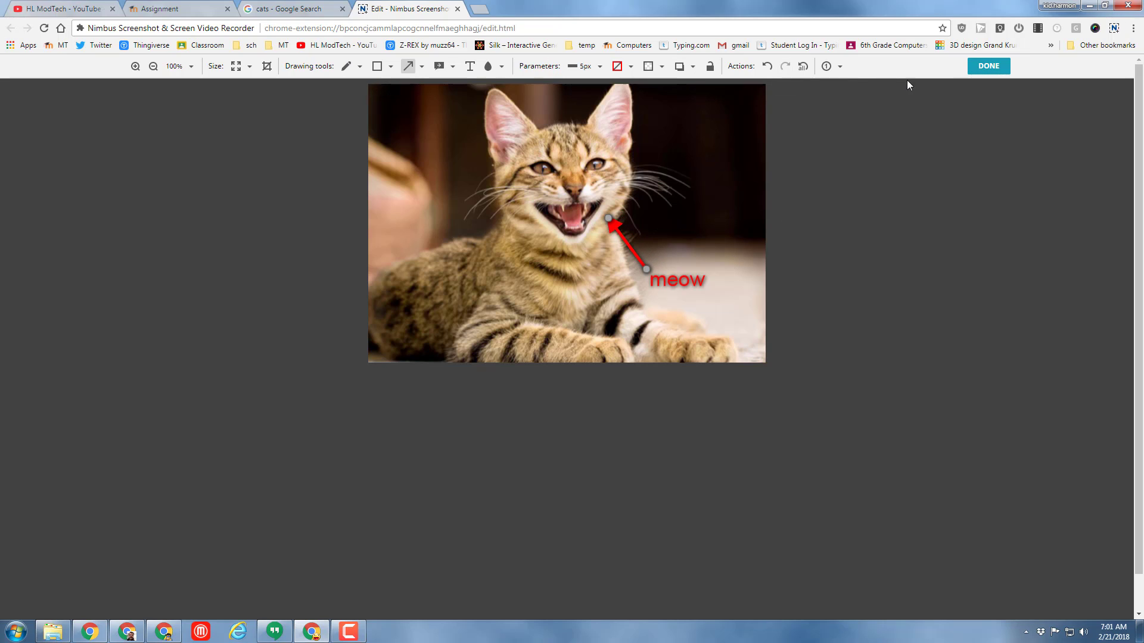
Step: Finish the annotation, dismiss the Nimbus Note account offer and save the screenshot as cat1.png in Downloads
click(988, 66)
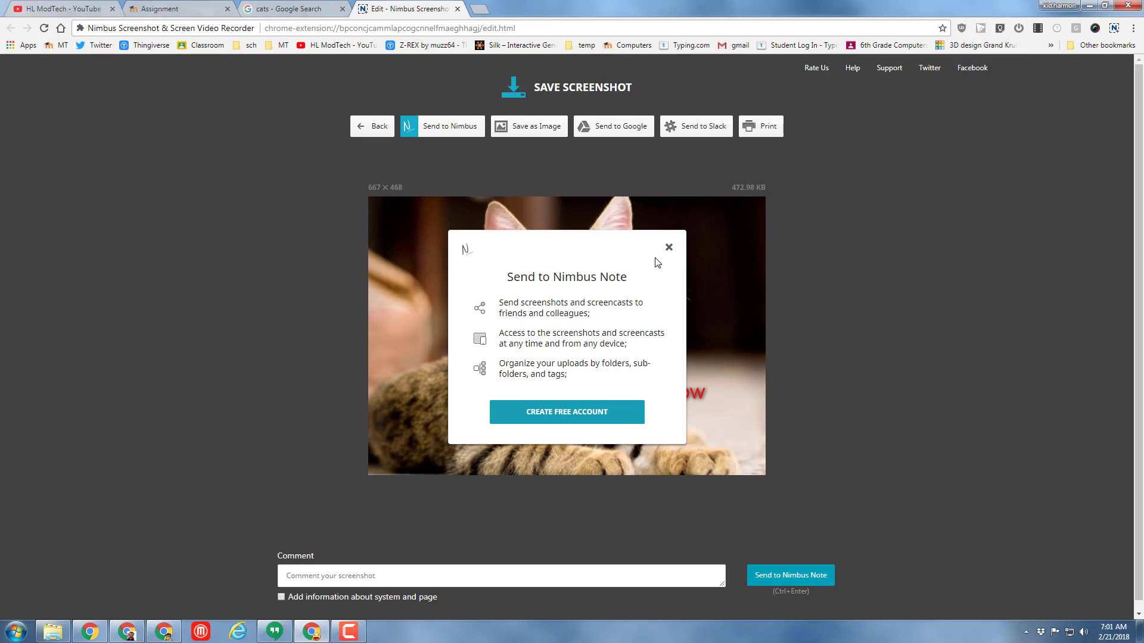
click(669, 248)
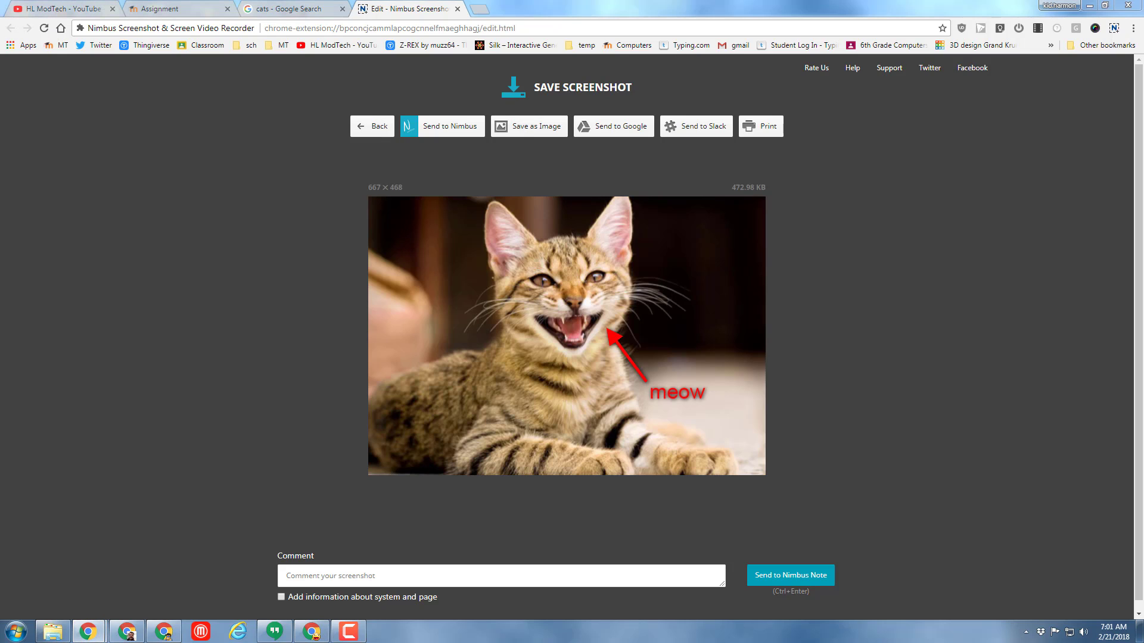
drag(0, 85, 620, 93)
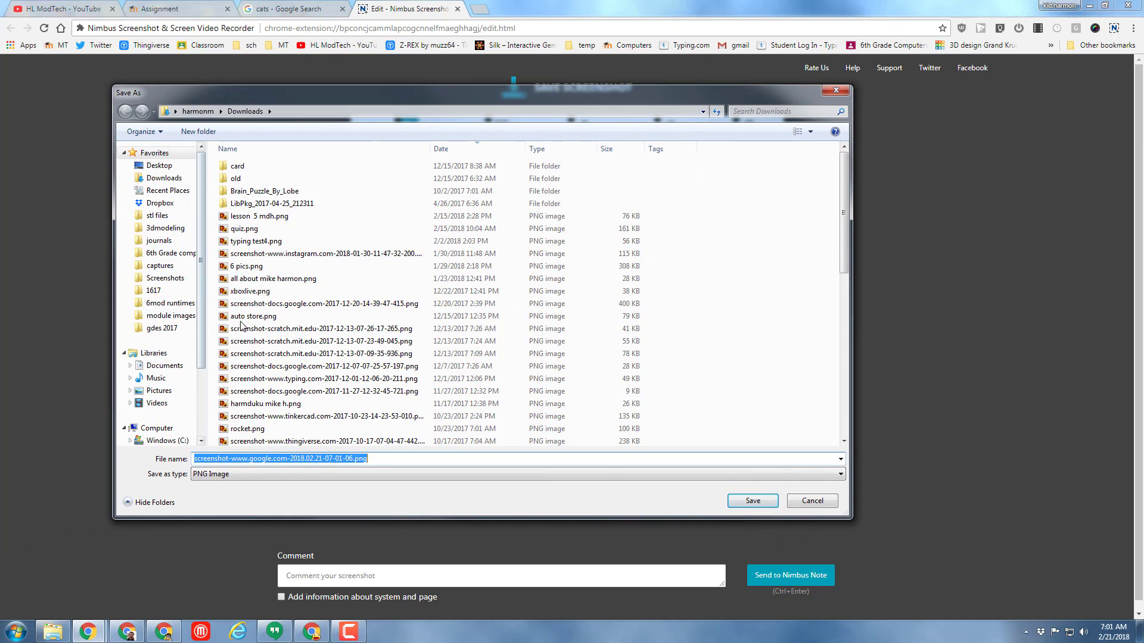
click(306, 459)
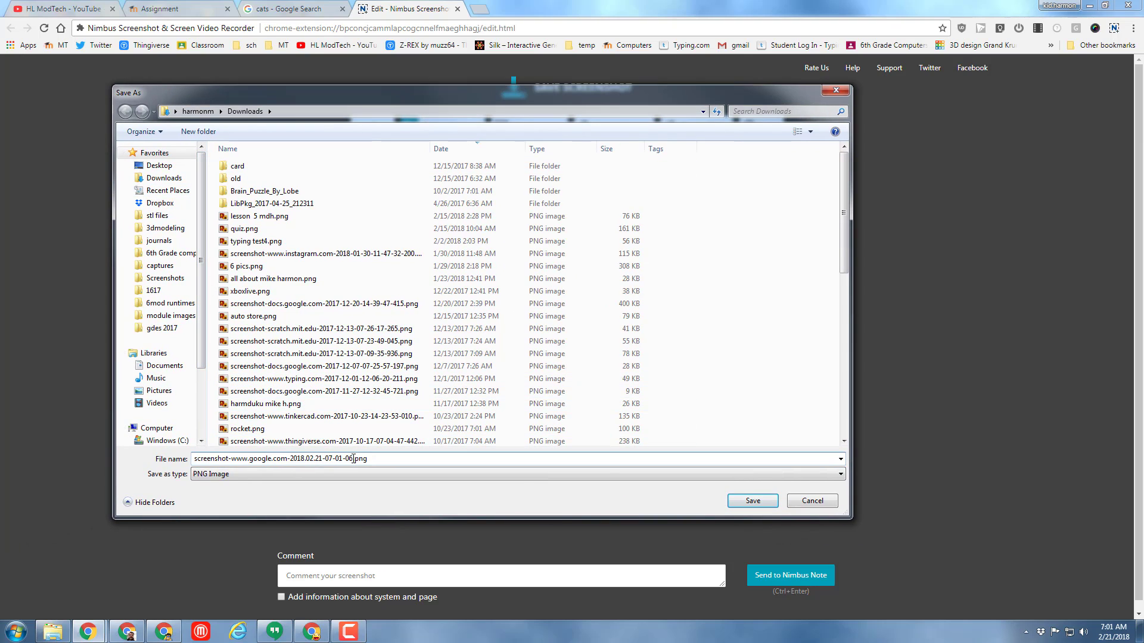
drag(353, 459, 194, 459)
text(cat)
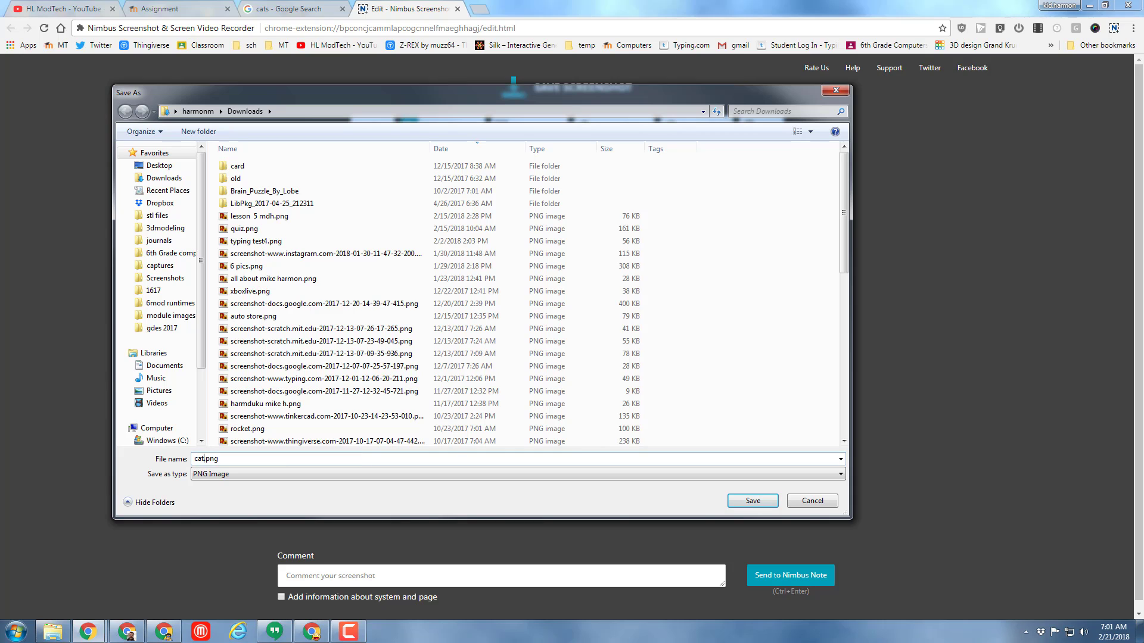
text(1)
key(Return)
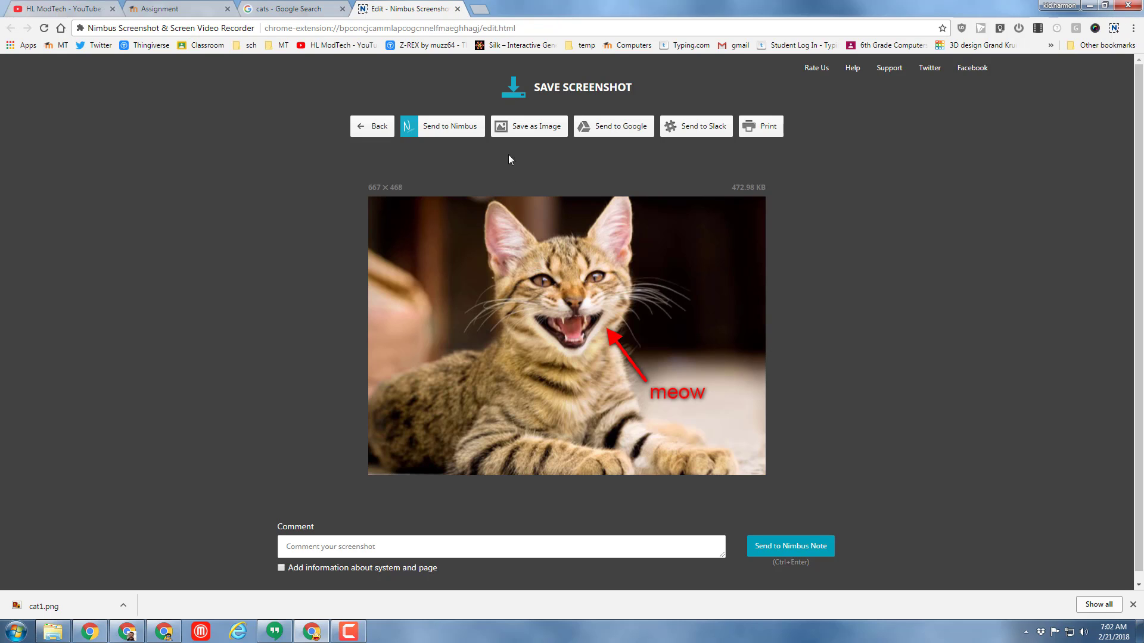
Step: Close the Nimbus editor and open the preview of the sad kitten on a plaid blanket from petmd.com
click(457, 8)
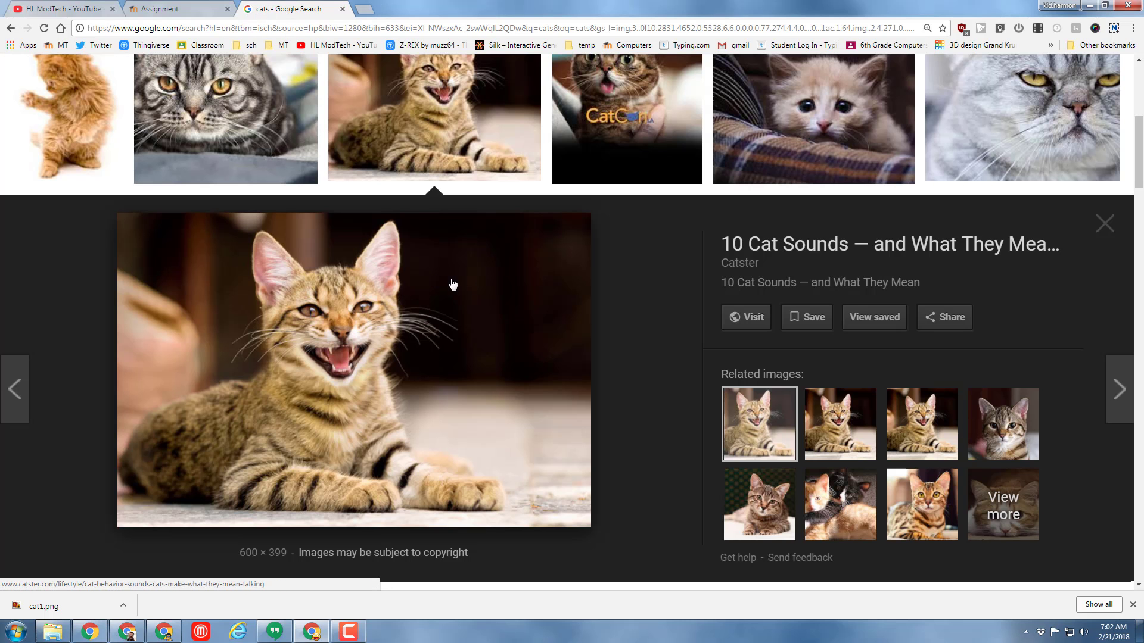
scroll(715, 241, up, 2)
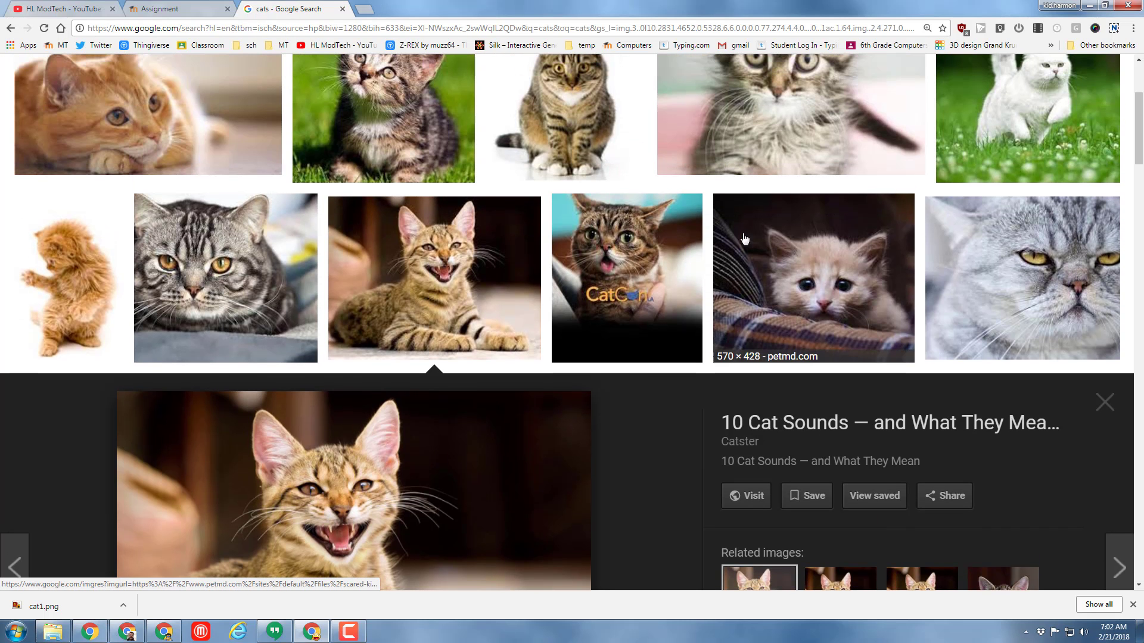
click(834, 259)
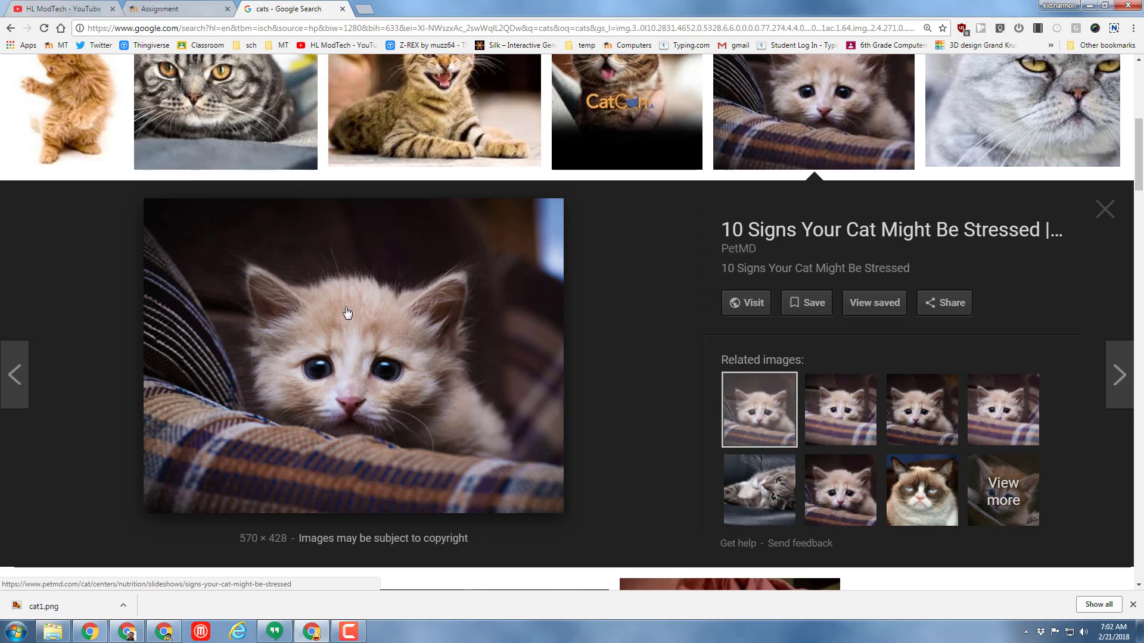
Step: Capture a selected area of about 397 x 266 around the previewed kitten with Awesome Screenshot and open it for editing
click(1094, 29)
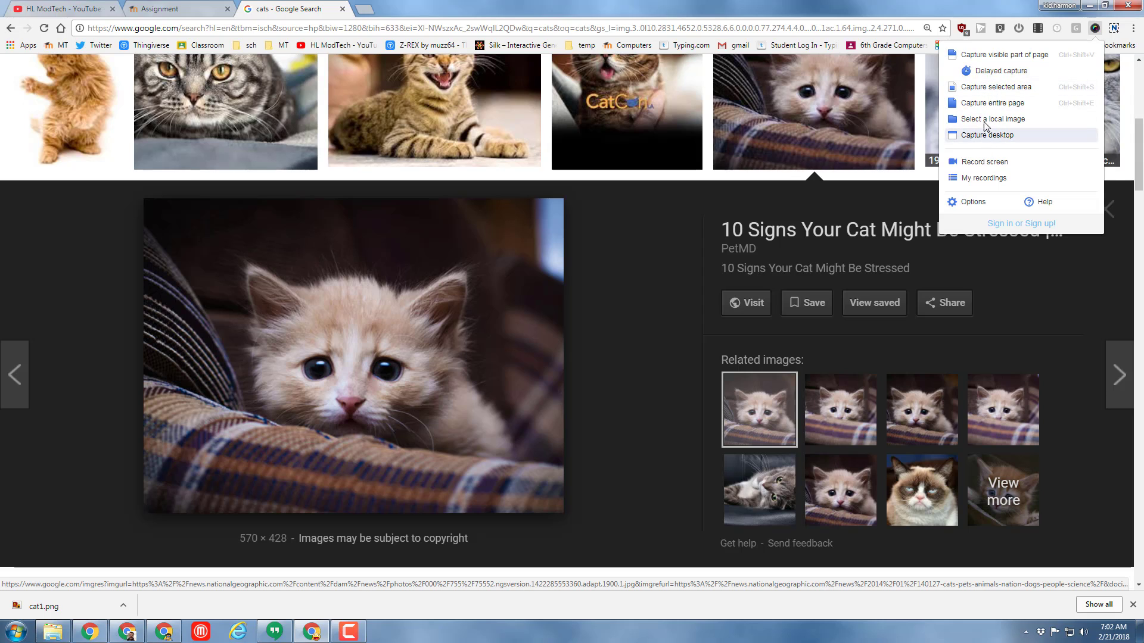
click(989, 87)
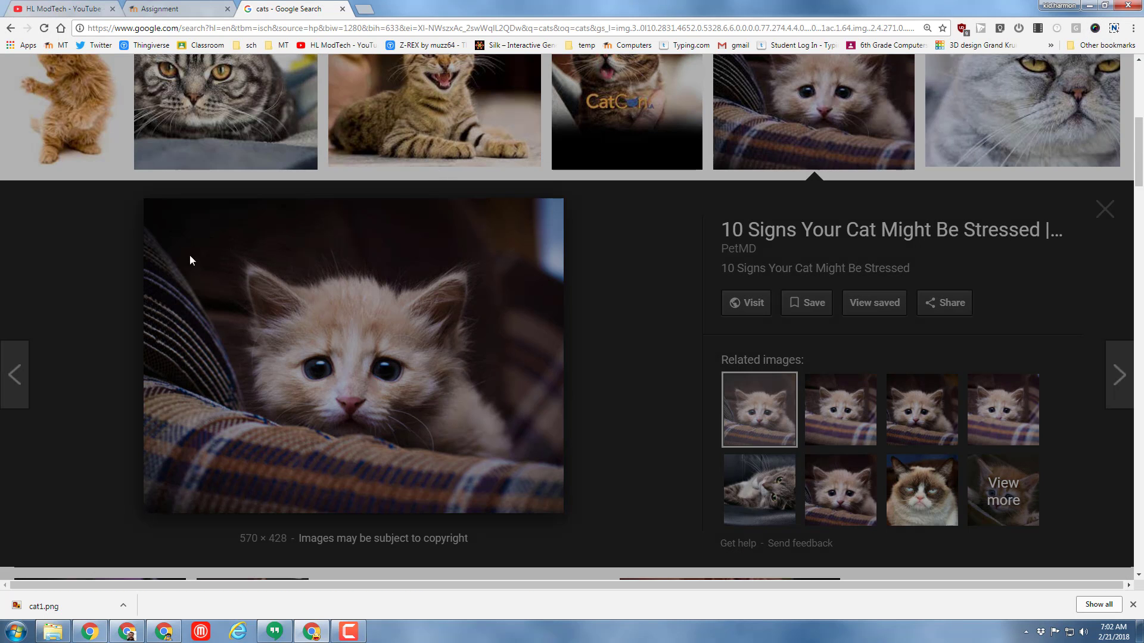
drag(178, 228, 534, 467)
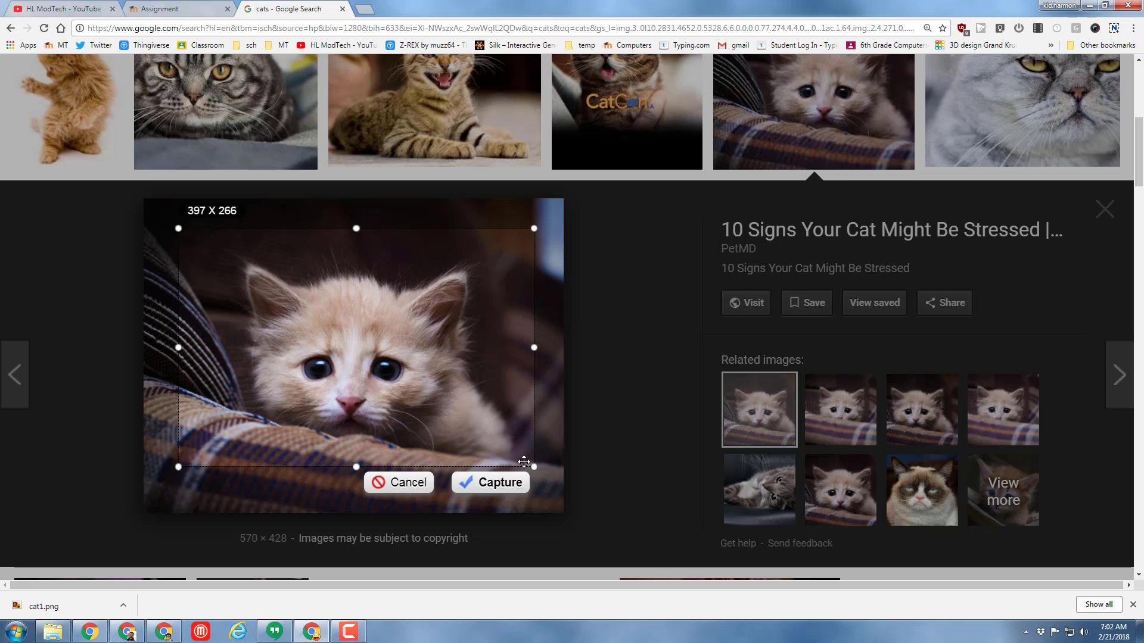
click(493, 483)
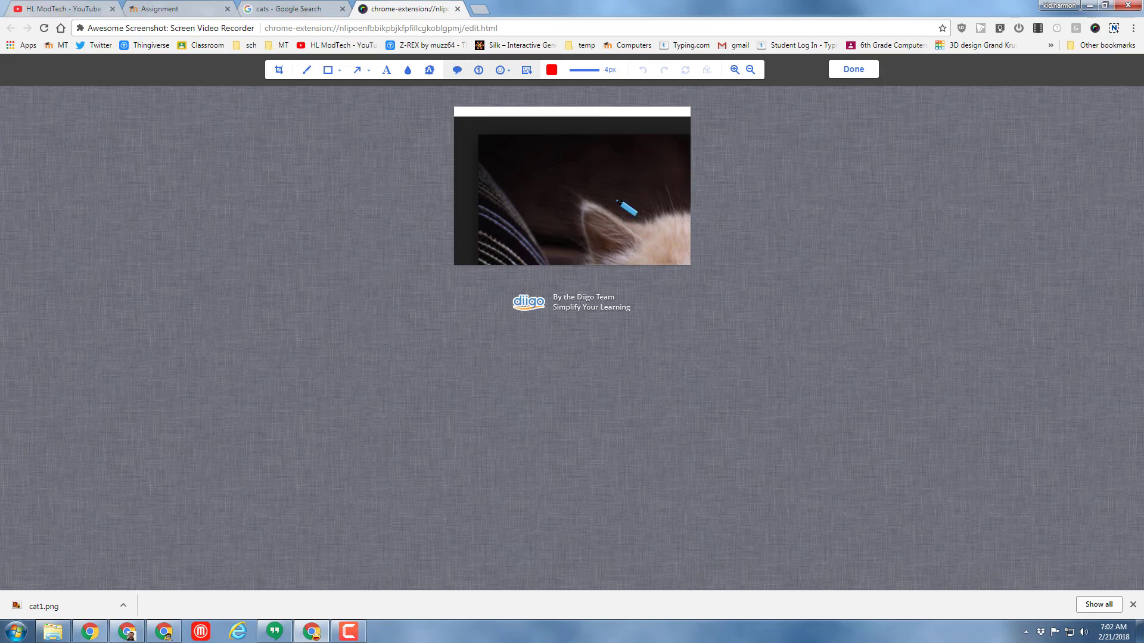
Step: Draw a freehand red smiley face above and left of the kitten's ear and add the text "Awe" below it in purple
mouse_move(509, 168)
mouse_down()
mouse_move(550, 168)
mouse_move(571, 198)
mouse_move(574, 176)
mouse_up()
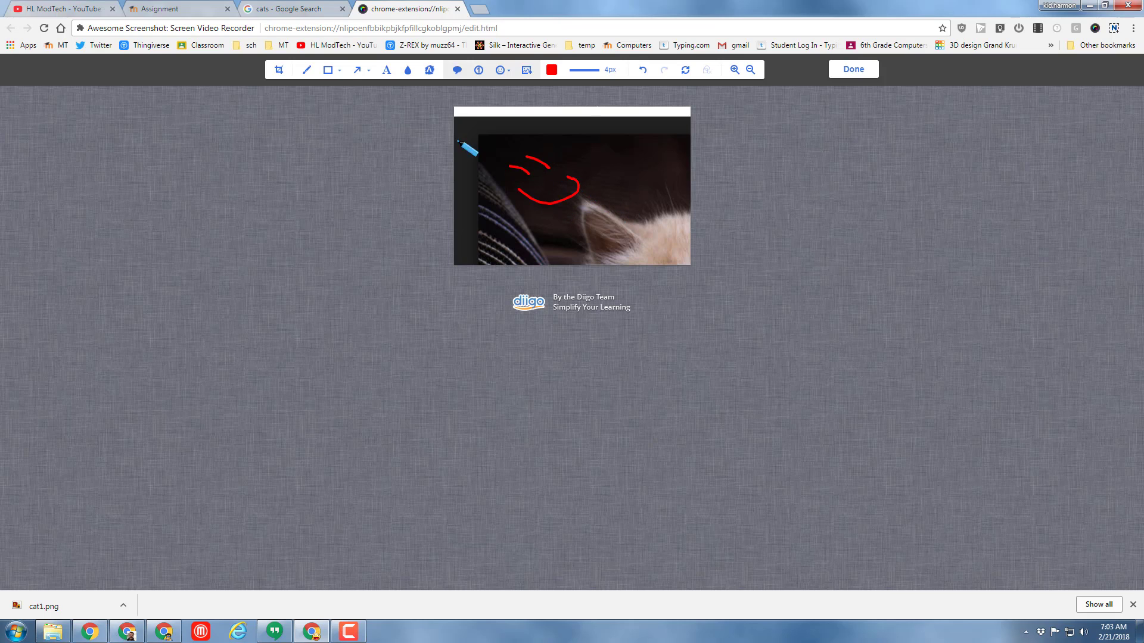
click(386, 70)
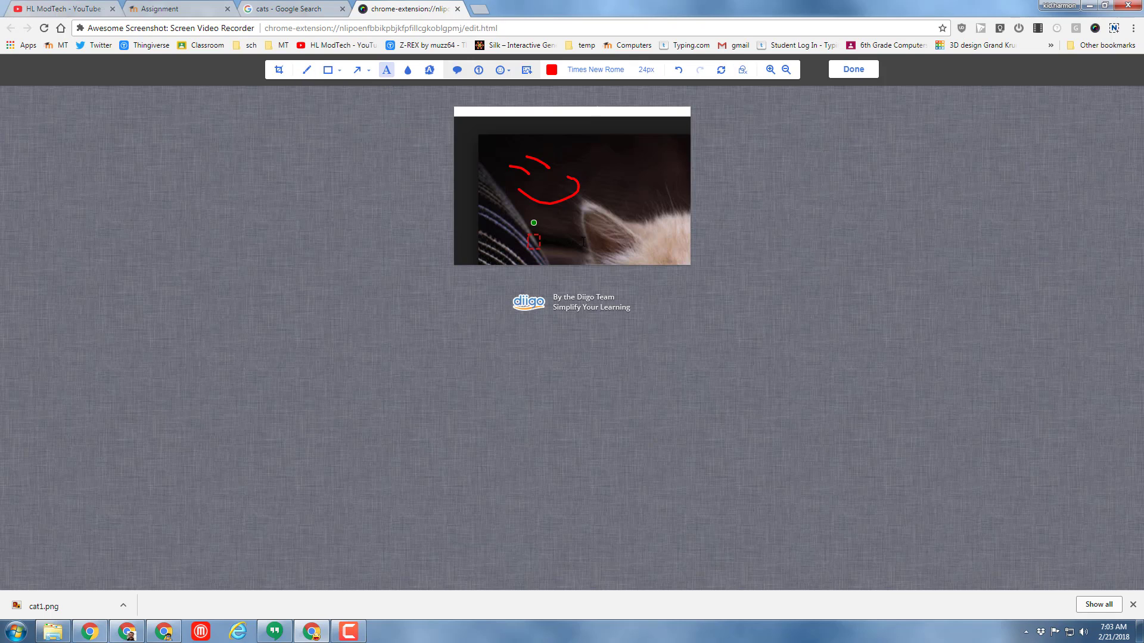
text(Awe)
click(552, 69)
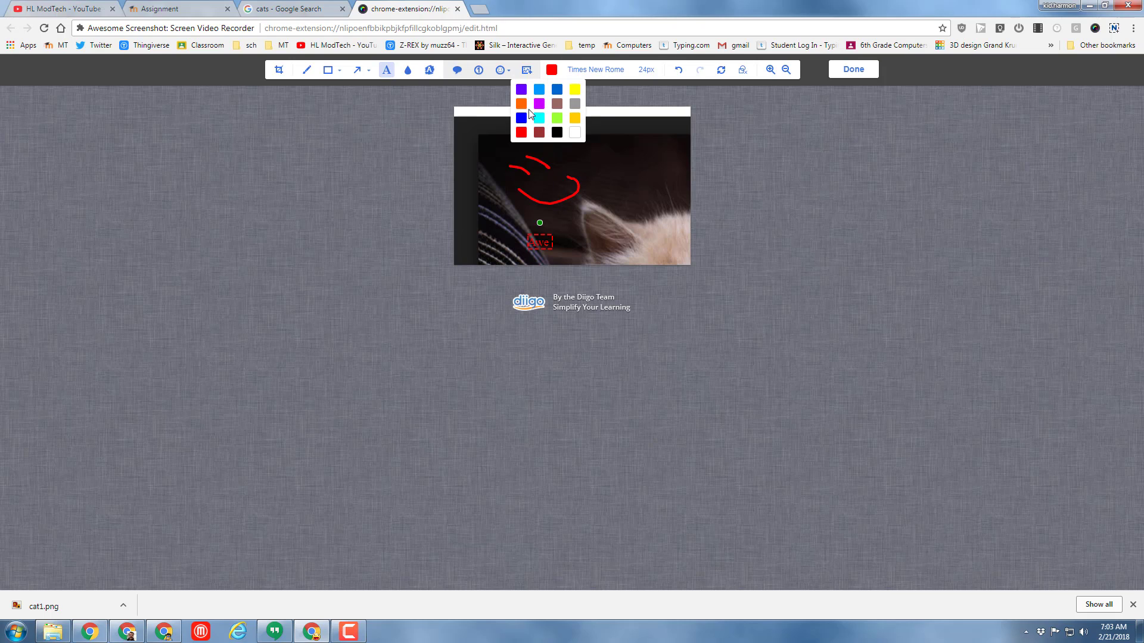
click(539, 104)
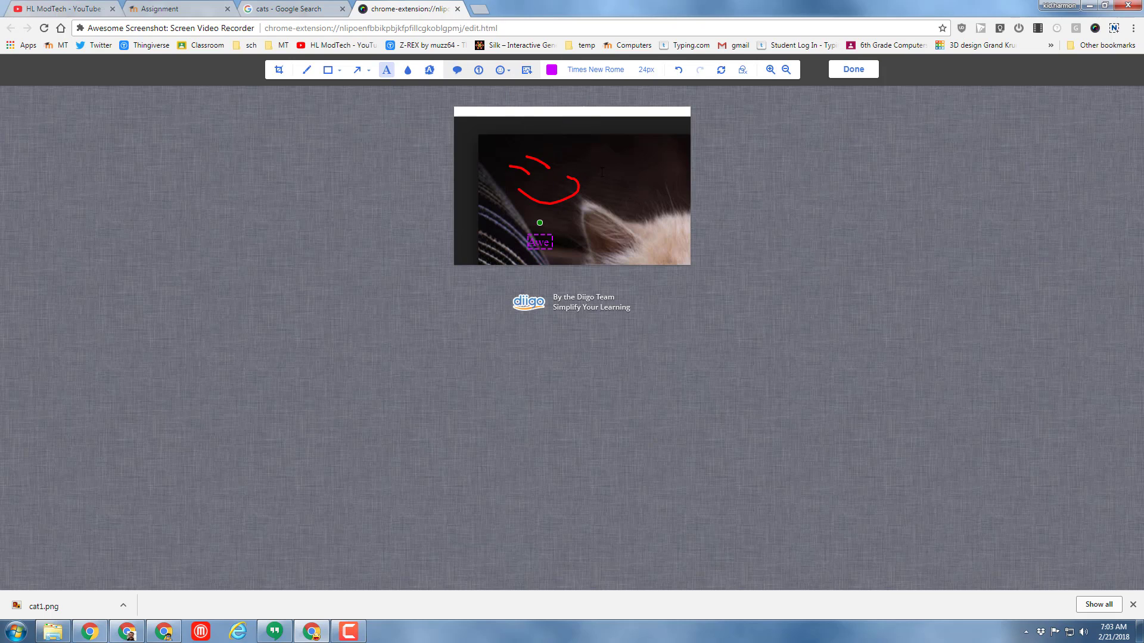
Step: Draw a freehand purple smiley face and star above the kitten's head, and finish editing the capture
click(307, 70)
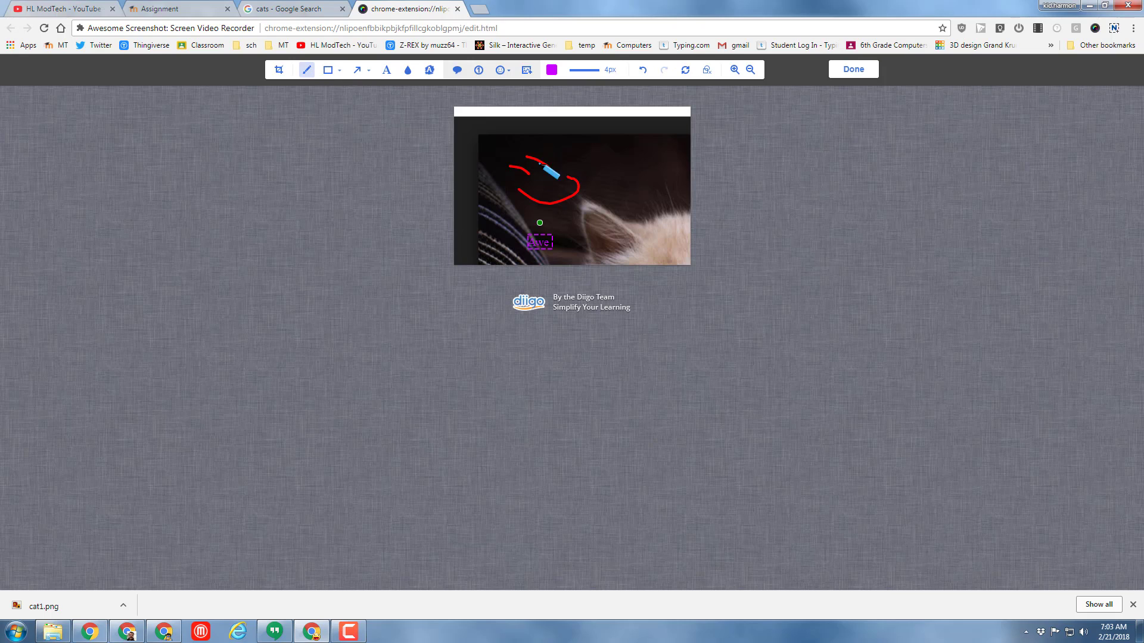
mouse_move(620, 161)
mouse_down()
mouse_move(620, 172)
mouse_move(642, 170)
mouse_move(623, 189)
mouse_move(635, 205)
mouse_move(665, 193)
mouse_move(619, 204)
mouse_move(651, 173)
mouse_up()
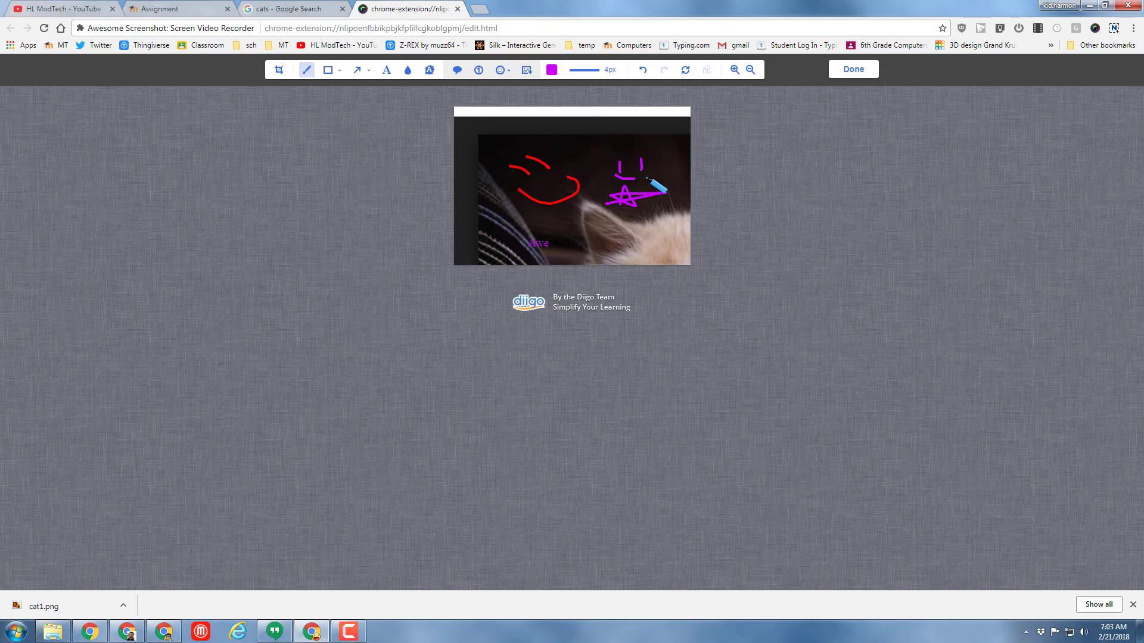
click(849, 74)
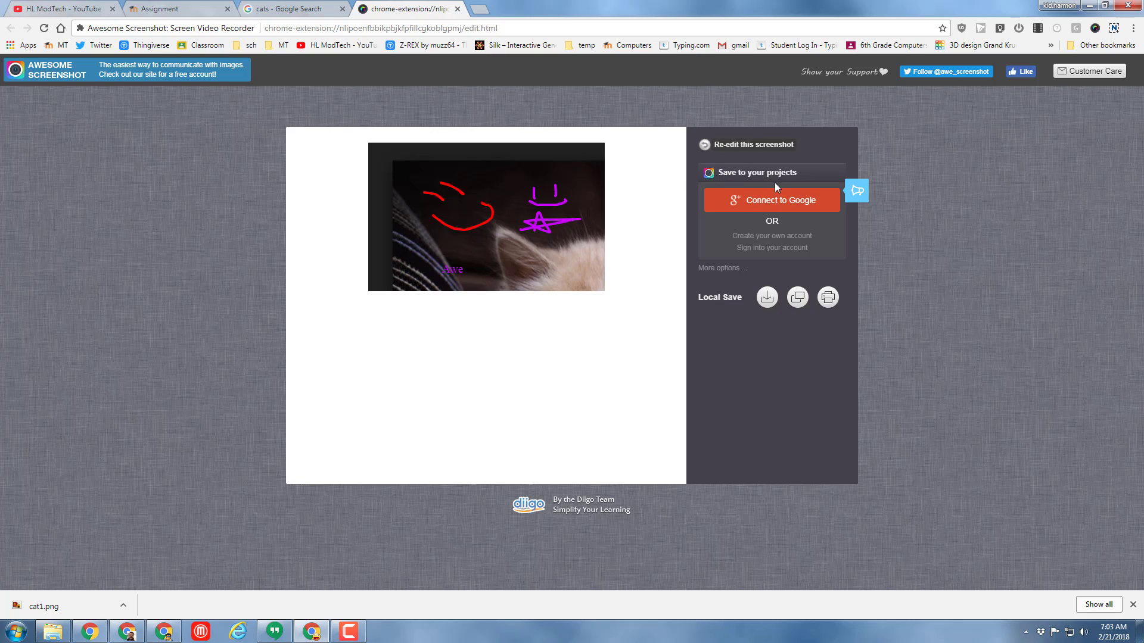
Step: Save the annotated kitten capture locally in Downloads under its suggested PNG file name, allowing the extension to manage downloads
click(766, 297)
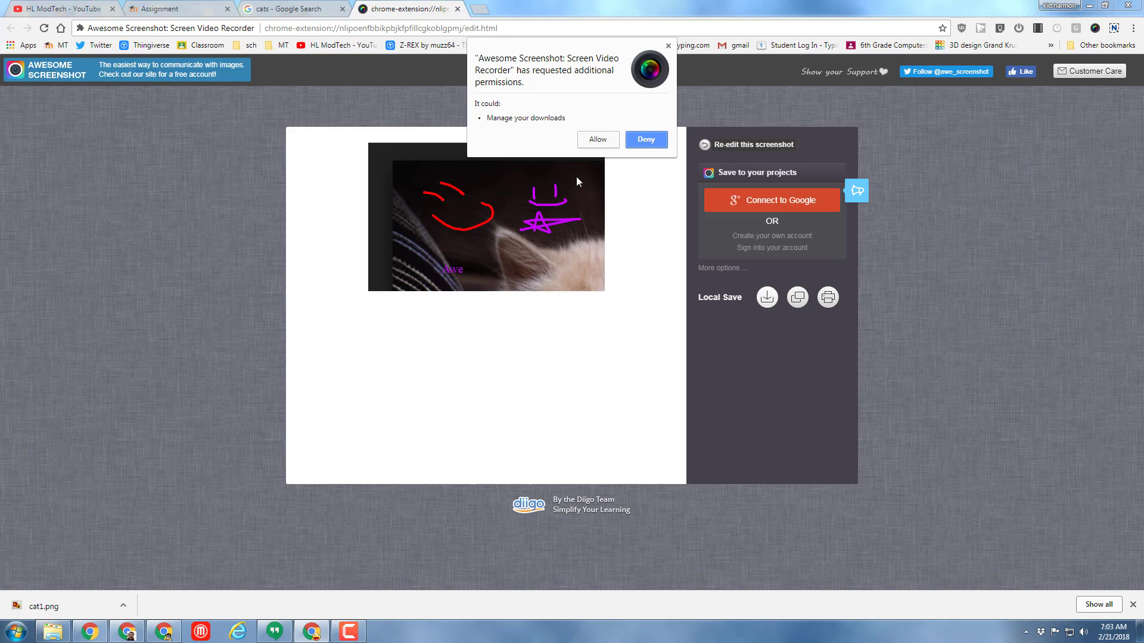
click(598, 139)
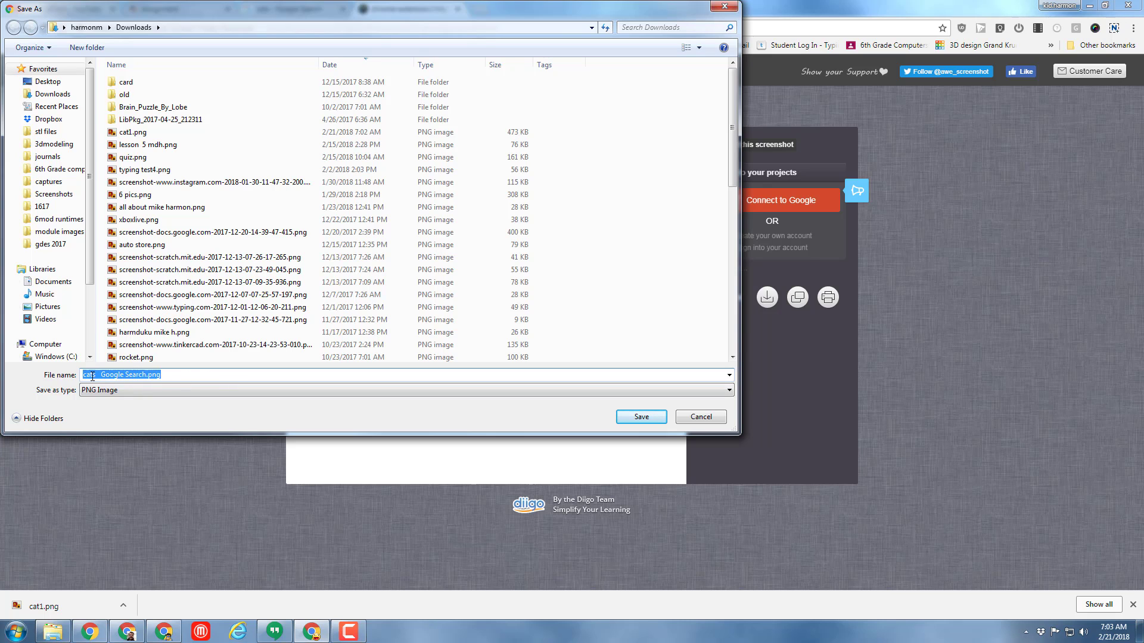
click(641, 417)
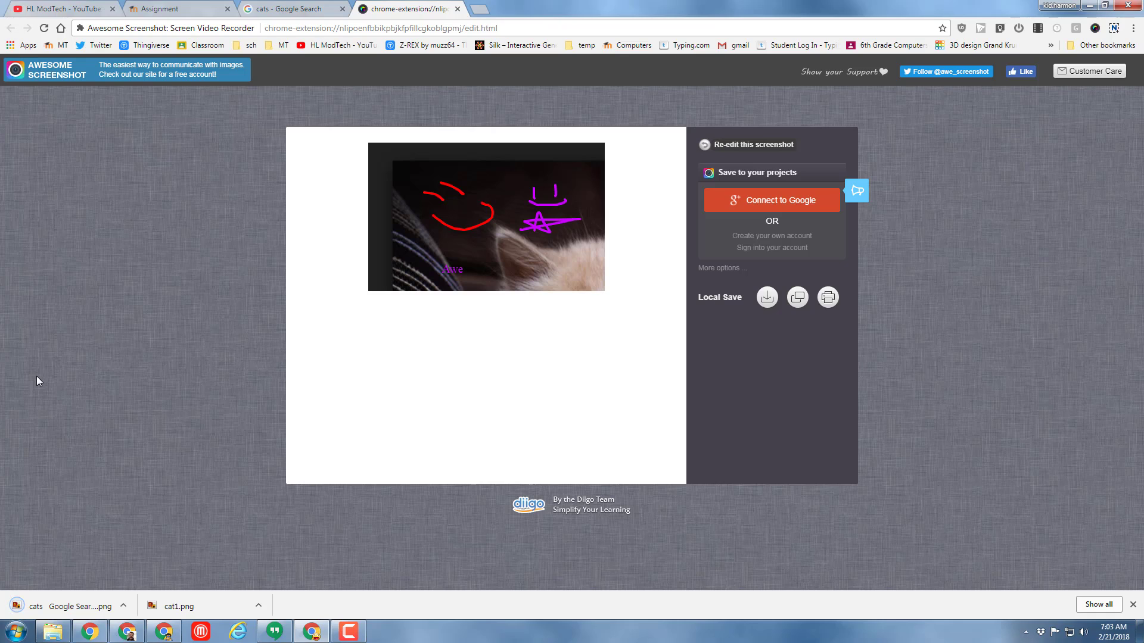